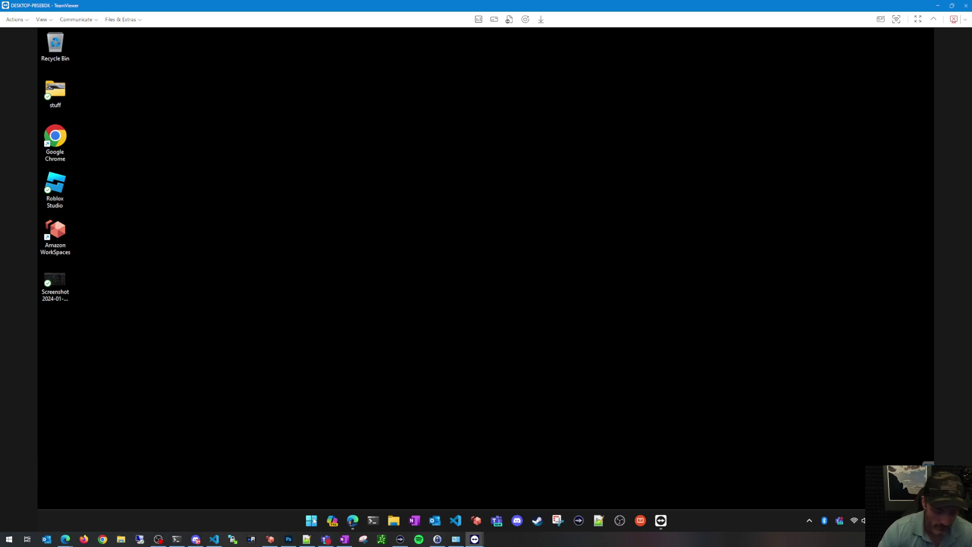
pyautogui.write('relib')
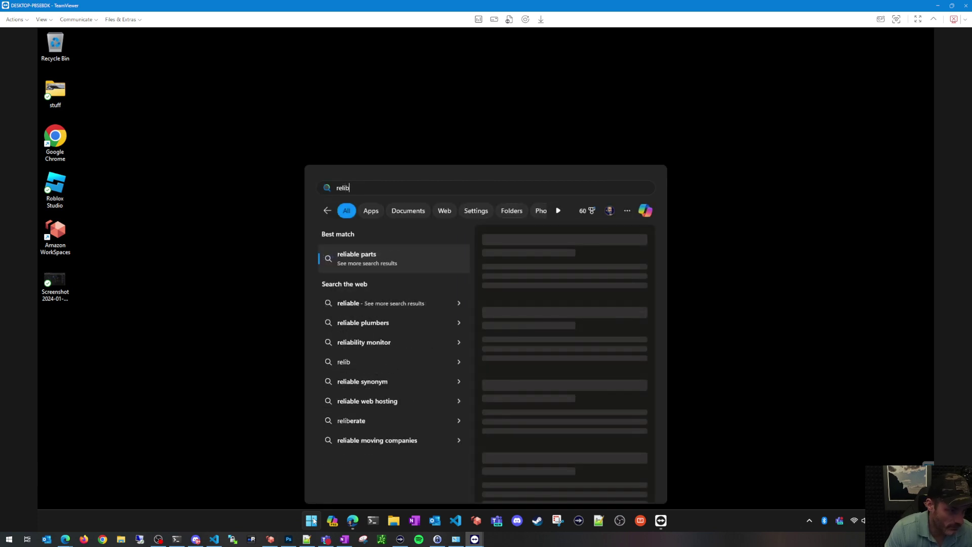
pyautogui.press('BackSpace')
pyautogui.press('BackSpace')
pyautogui.press('BackSpace')
pyautogui.write('lia')
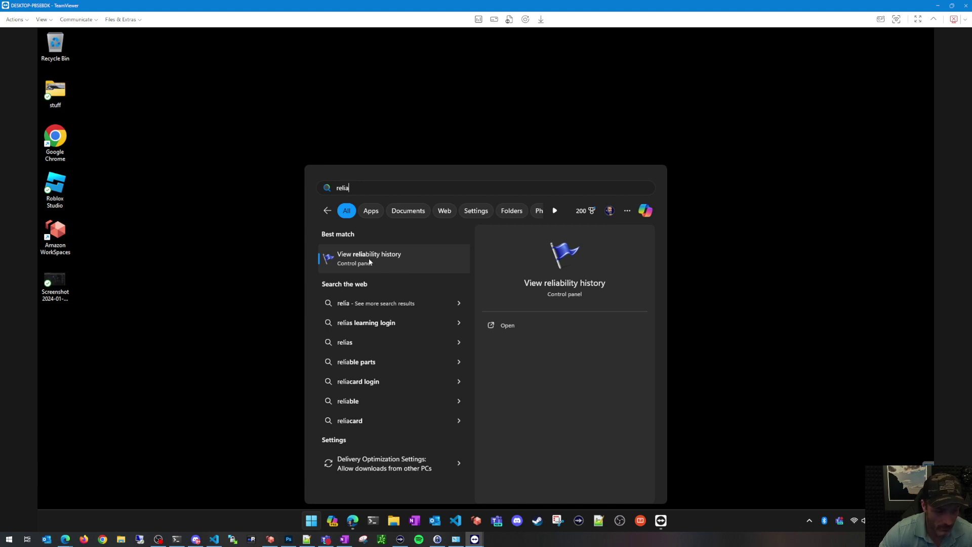
pyautogui.press('BackSpace')
pyautogui.press('BackSpace')
pyautogui.press('BackSpace')
pyautogui.press('BackSpace')
pyautogui.press('BackSpace')
# - Open the reliability history from the Maintenance section of Security and Maintenance in Control Panel, and enlarge its window
pyautogui.write('control')
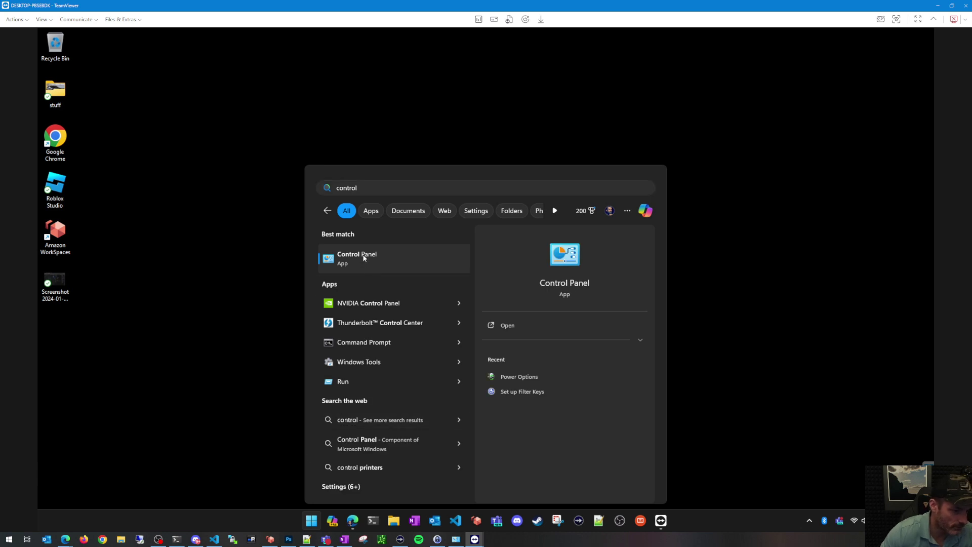
pyautogui.click(363, 257)
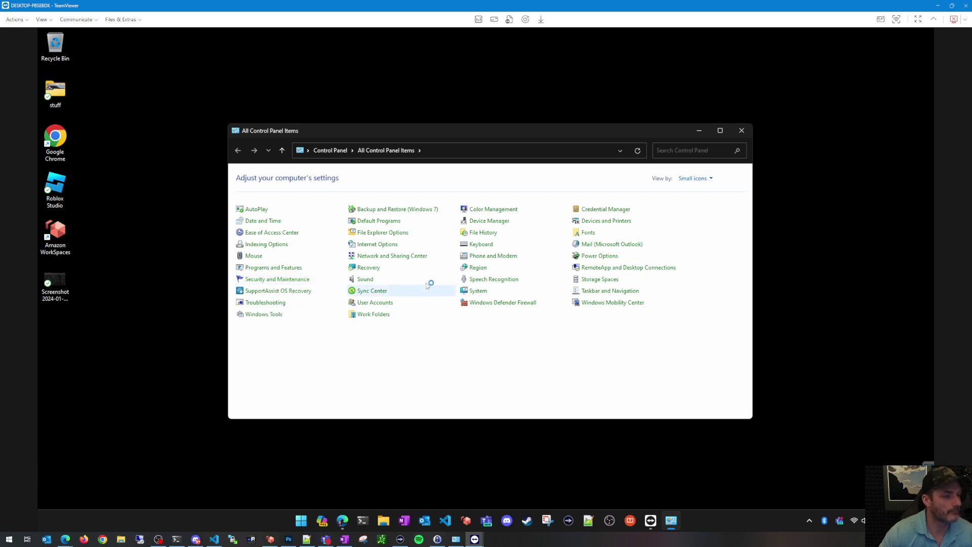
pyautogui.click(363, 236)
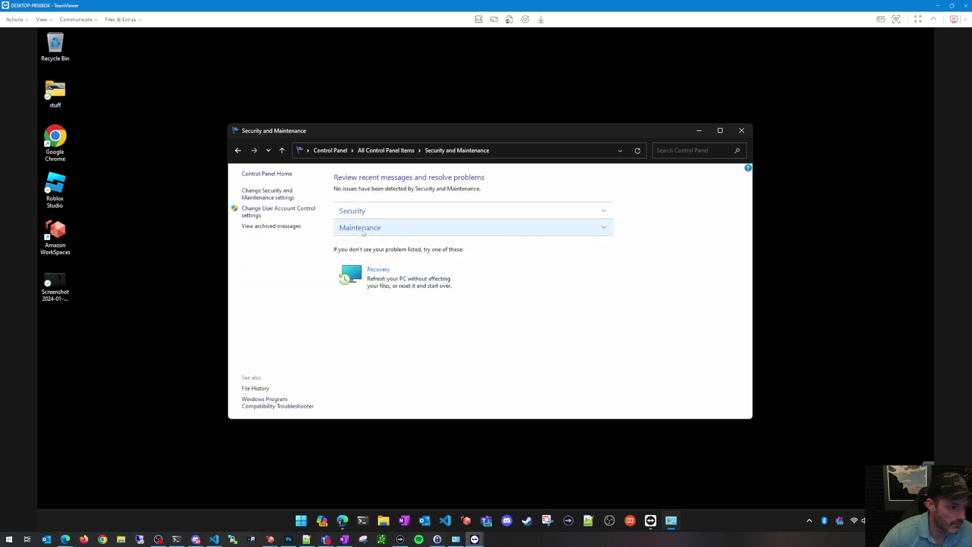
pyautogui.click(375, 255)
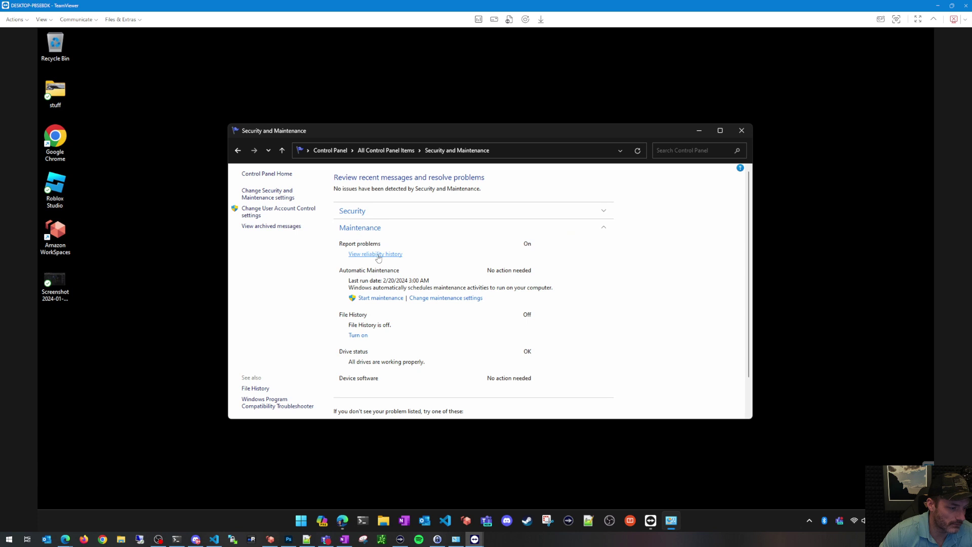
pyautogui.moveTo(631, 134); pyautogui.dragTo(566, 68)
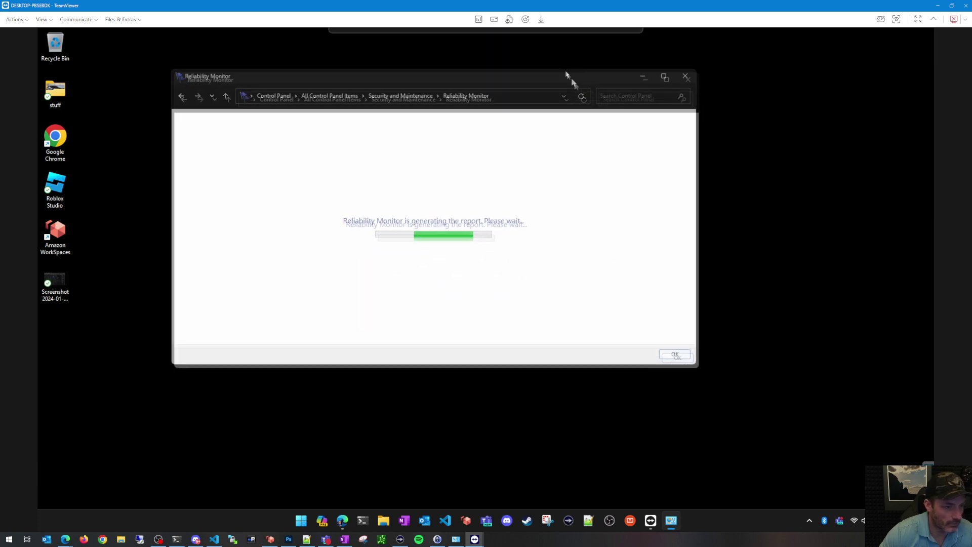
pyautogui.moveTo(684, 352); pyautogui.dragTo(802, 471)
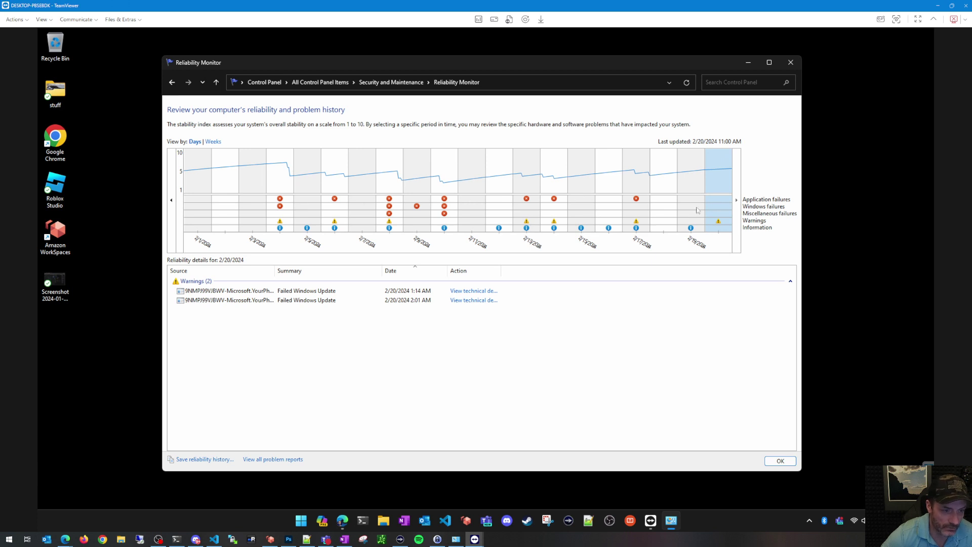
# - Review the reliability details for 2/8/2024, including critical, warning and informational events, and for 2/9/2024
pyautogui.click(399, 212)
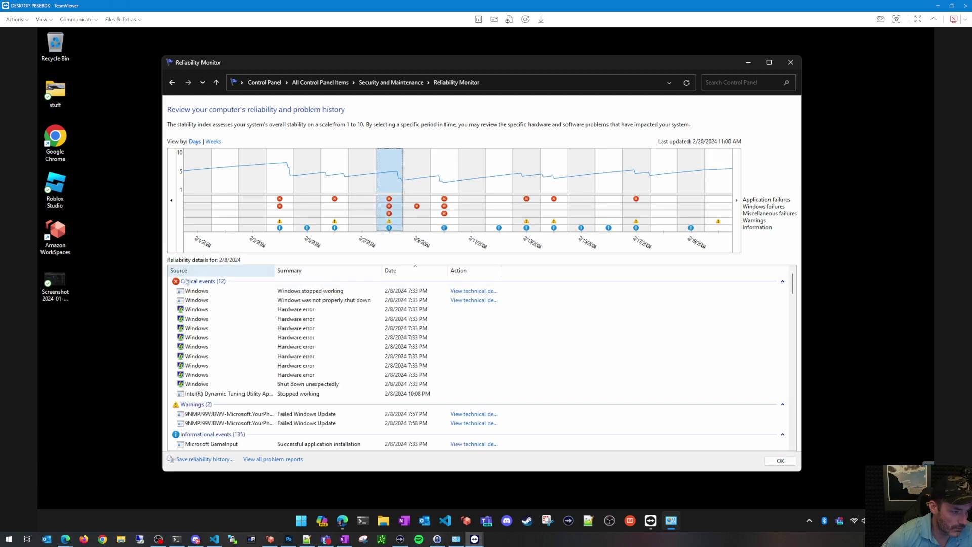
pyautogui.scroll(-5, 221, 398)
pyautogui.scroll(-20, 209, 315)
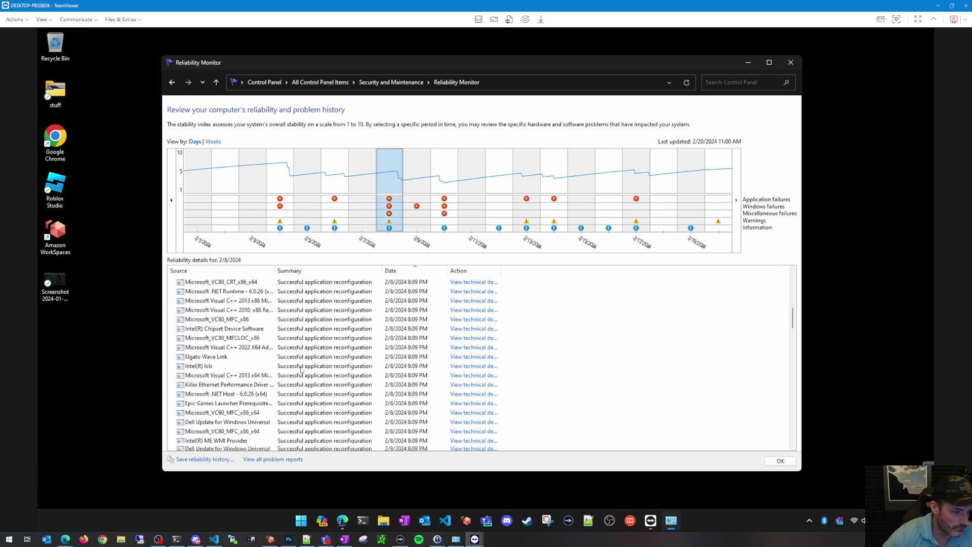
pyautogui.scroll(4, 305, 387)
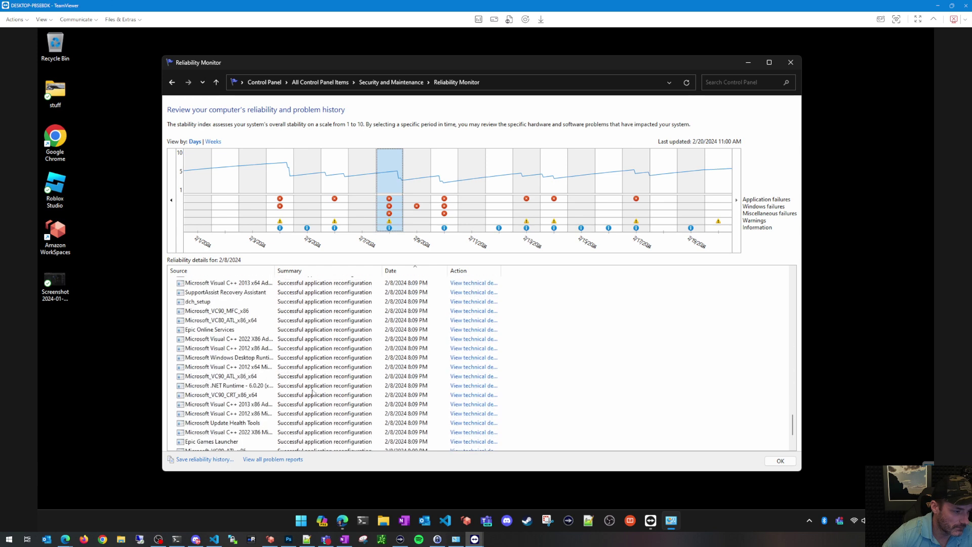
pyautogui.scroll(4, 347, 379)
pyautogui.scroll(20, 345, 379)
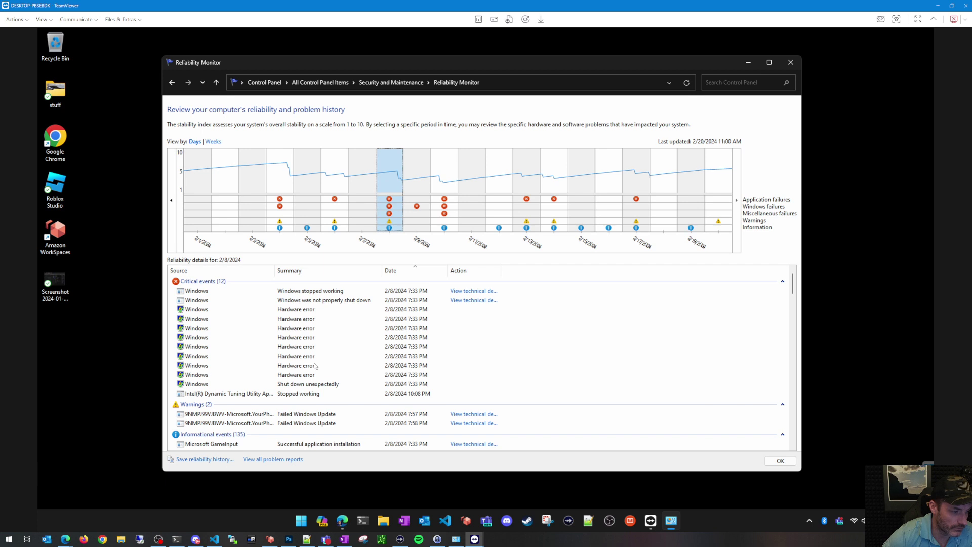
pyautogui.click(423, 209)
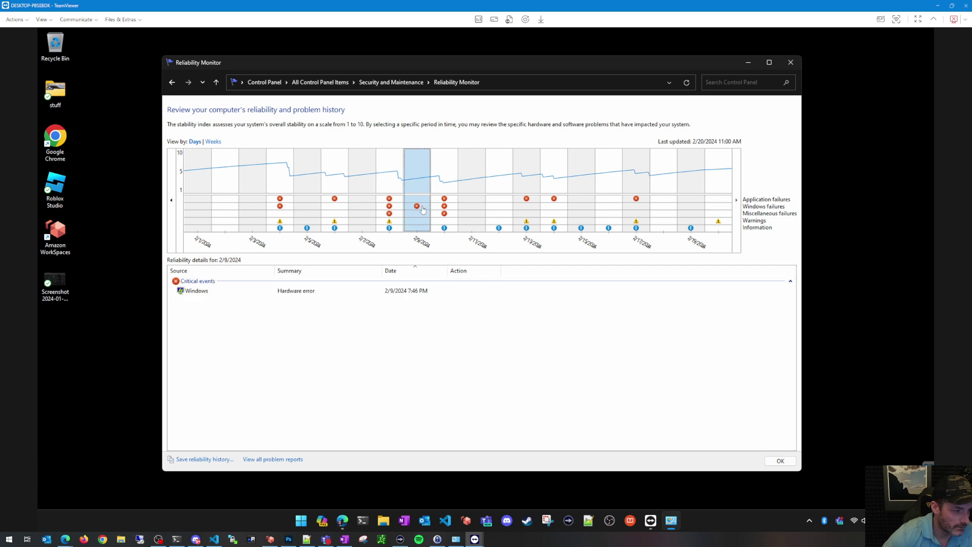
# - Open the details of the 2/10/2024 hardware error and examine its problem event name and code
pyautogui.click(452, 211)
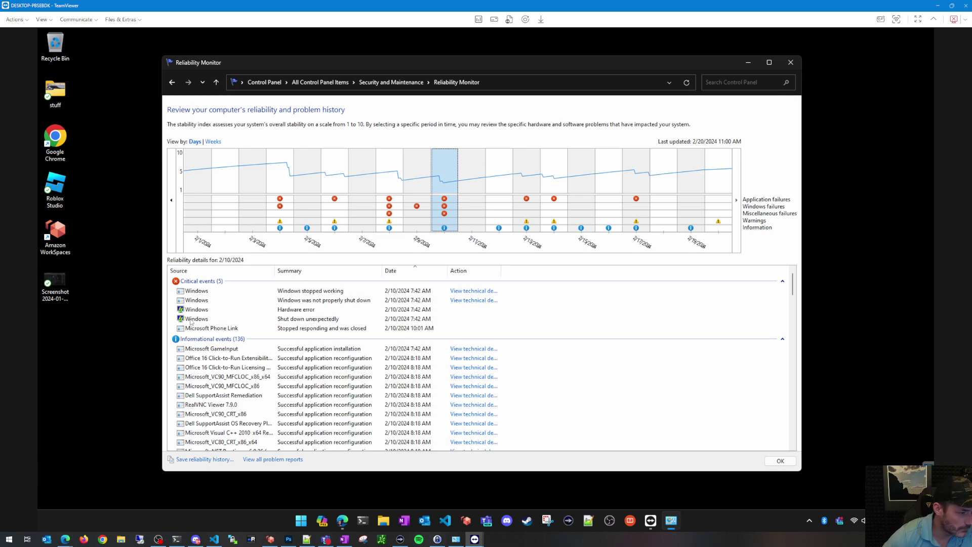
pyautogui.doubleClick(294, 312)
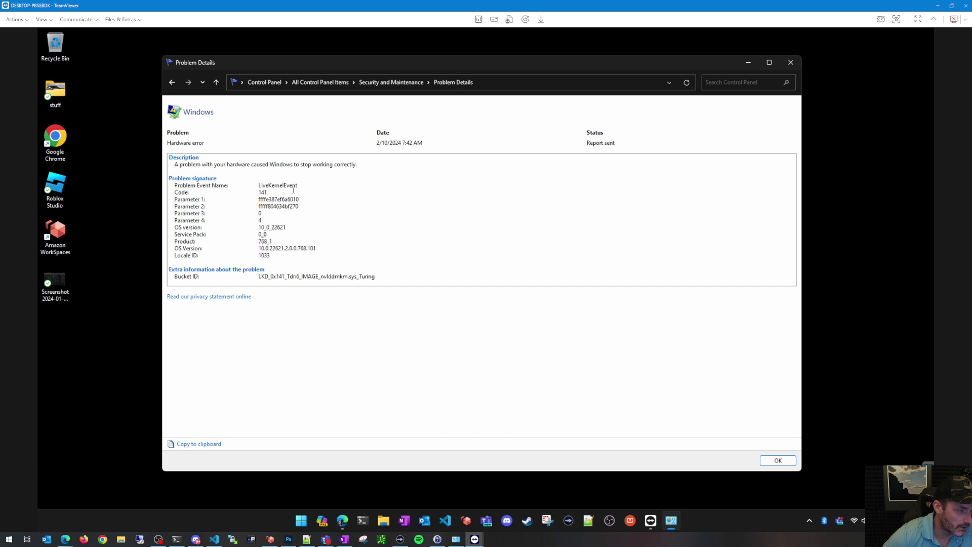
pyautogui.moveTo(259, 185); pyautogui.dragTo(267, 193)
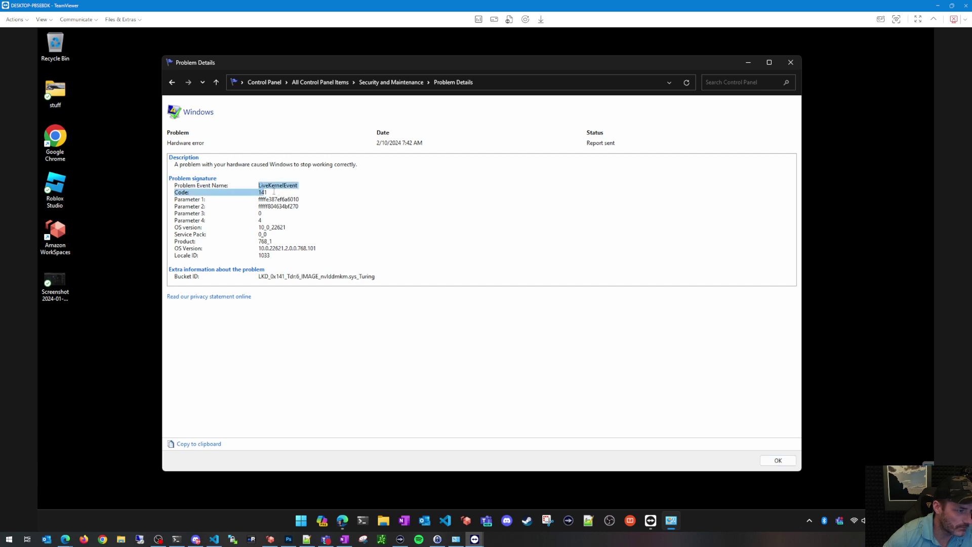
pyautogui.click(274, 191)
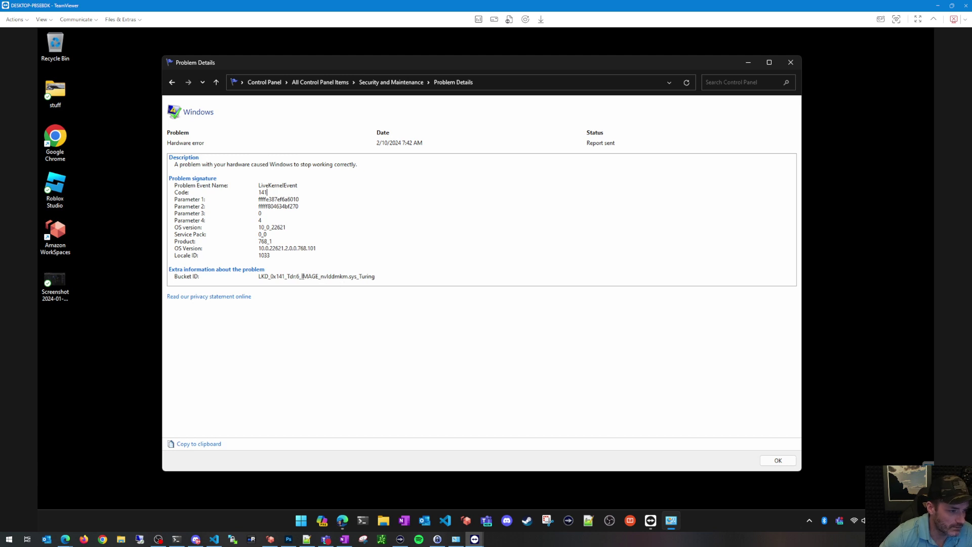
# - Copy nvlddmkm.sys from the error's Bucket ID and look it up with a Google search in the Edge browser
pyautogui.moveTo(321, 276); pyautogui.dragTo(357, 276)
pyautogui.rightClick(354, 277)
pyautogui.click(377, 283)
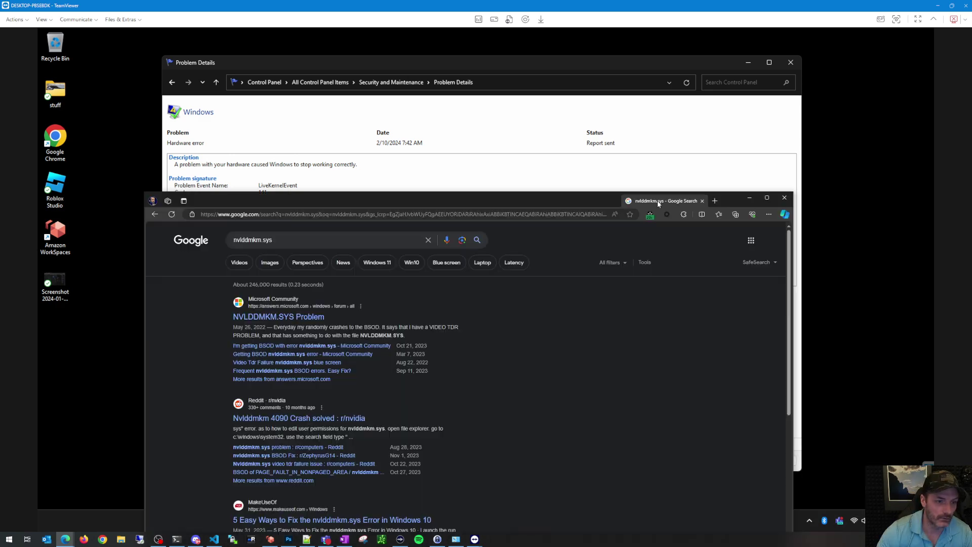
pyautogui.moveTo(657, 200); pyautogui.dragTo(758, 34)
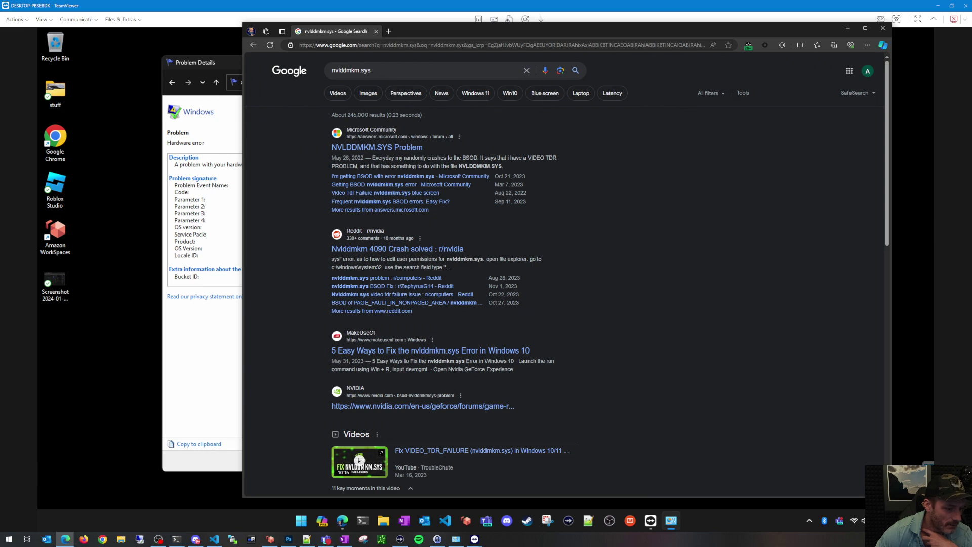
pyautogui.moveTo(448, 369); pyautogui.dragTo(513, 369)
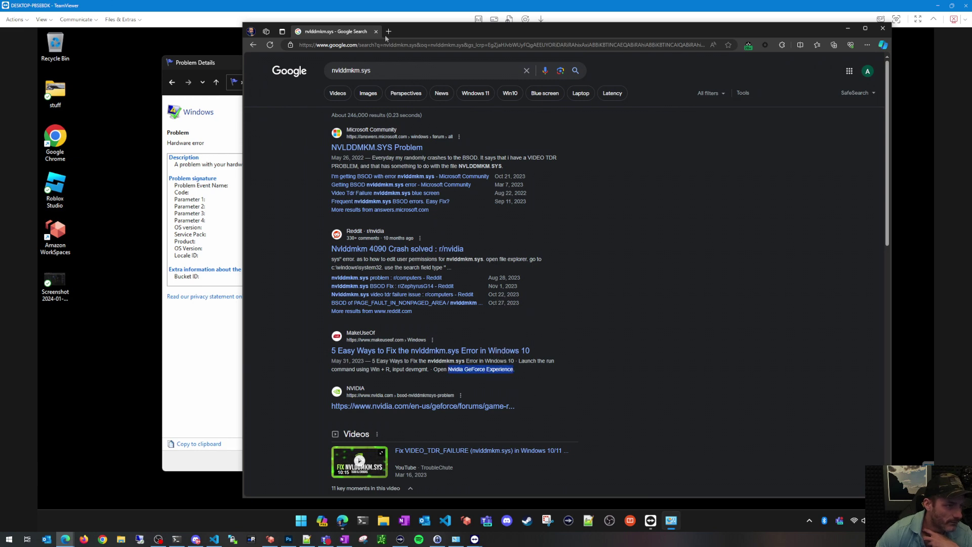
# - Return to the hardware error's problem details and highlight the driver file name nvlddmkm.sys in the Bucket ID
pyautogui.click(231, 61)
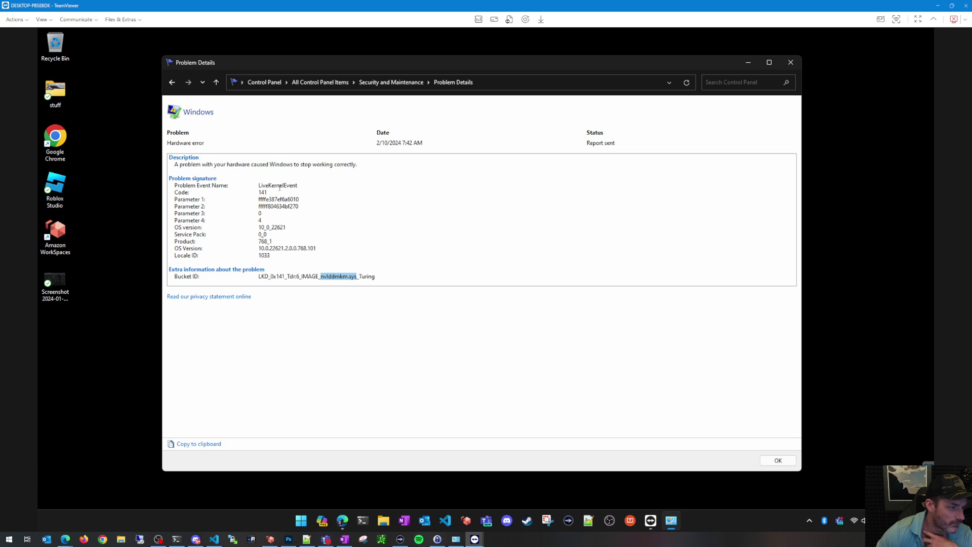
pyautogui.click(326, 277)
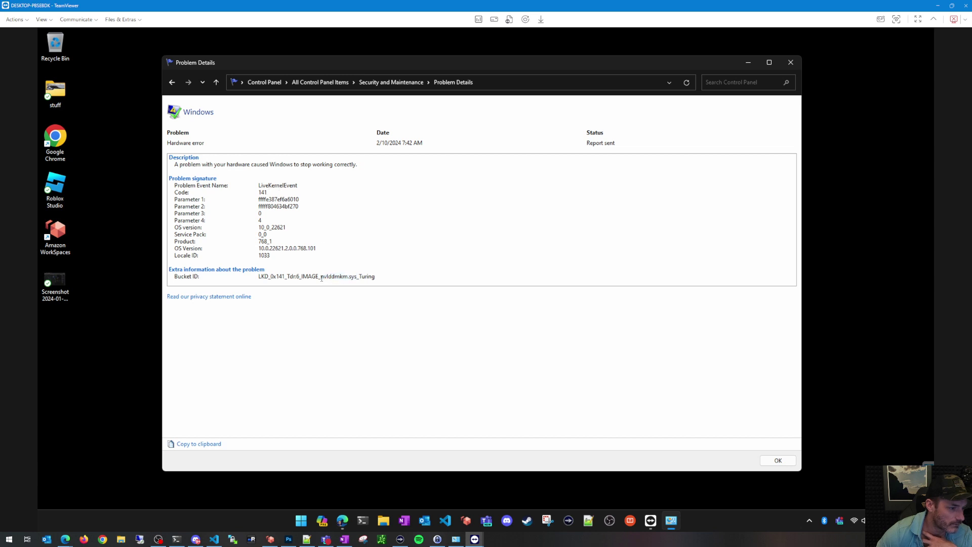
pyautogui.moveTo(321, 277); pyautogui.dragTo(356, 277)
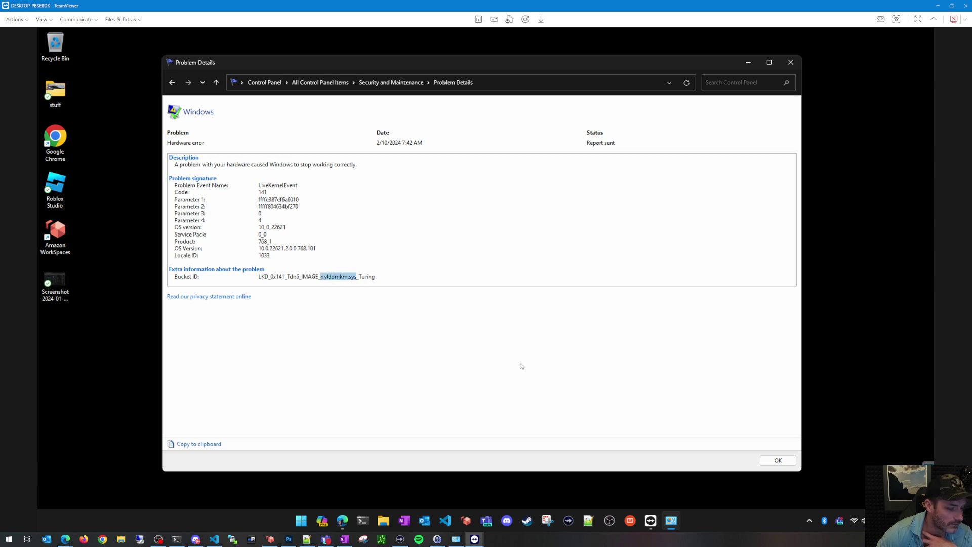
pyautogui.click(375, 293)
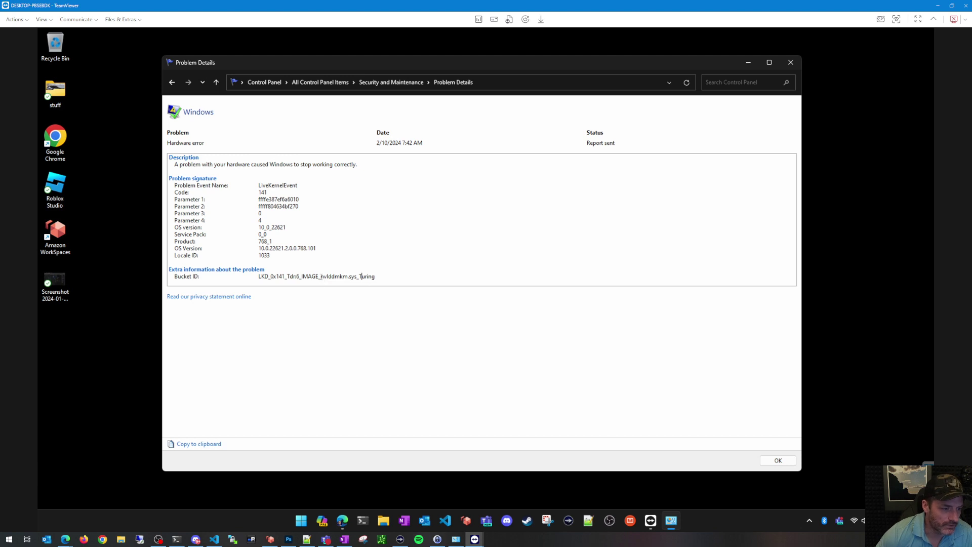
pyautogui.moveTo(321, 275); pyautogui.dragTo(358, 276)
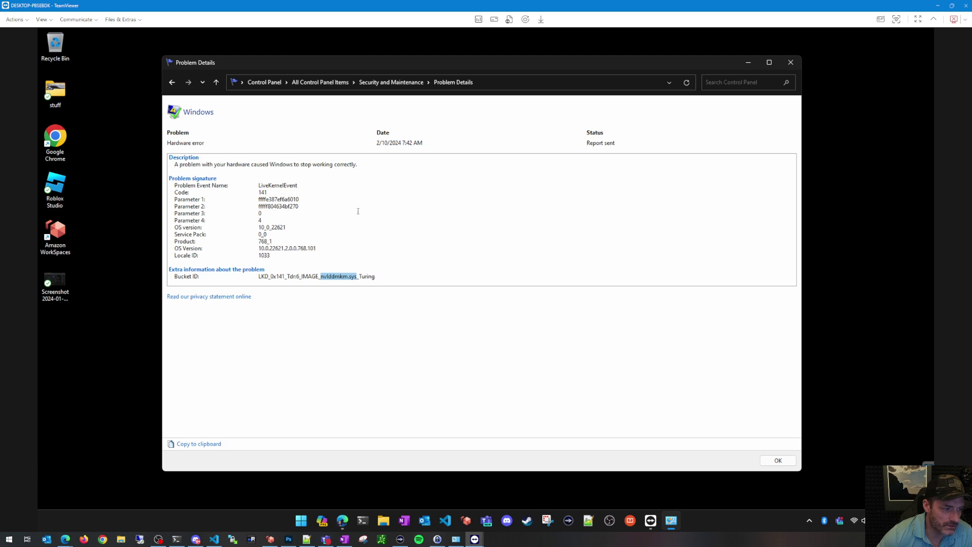
pyautogui.click(360, 274)
pyautogui.moveTo(322, 276); pyautogui.dragTo(356, 276)
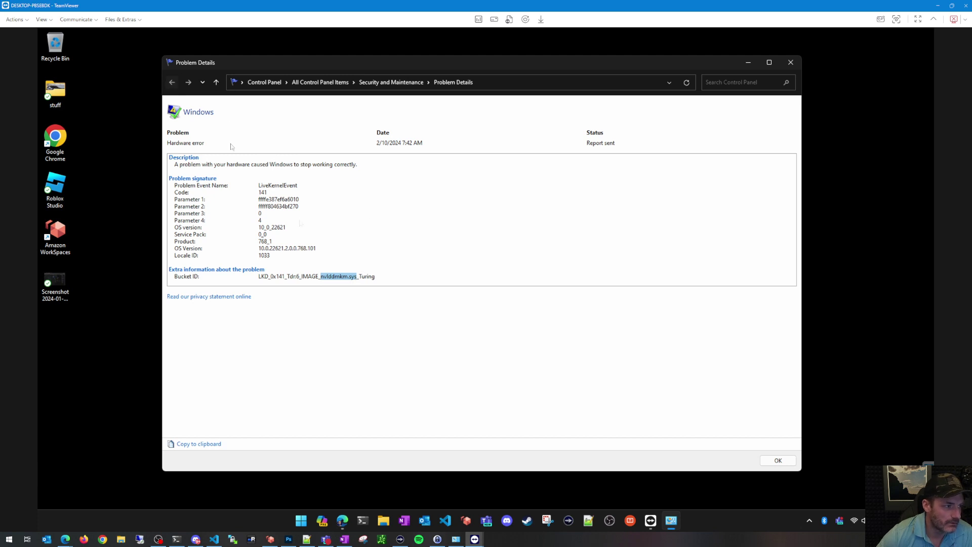
# - Examine the memory dump path in the 2/10/2024 "Windows stopped working" event's details, and return to the reliability history
pyautogui.hotkey('alt', 'Left')
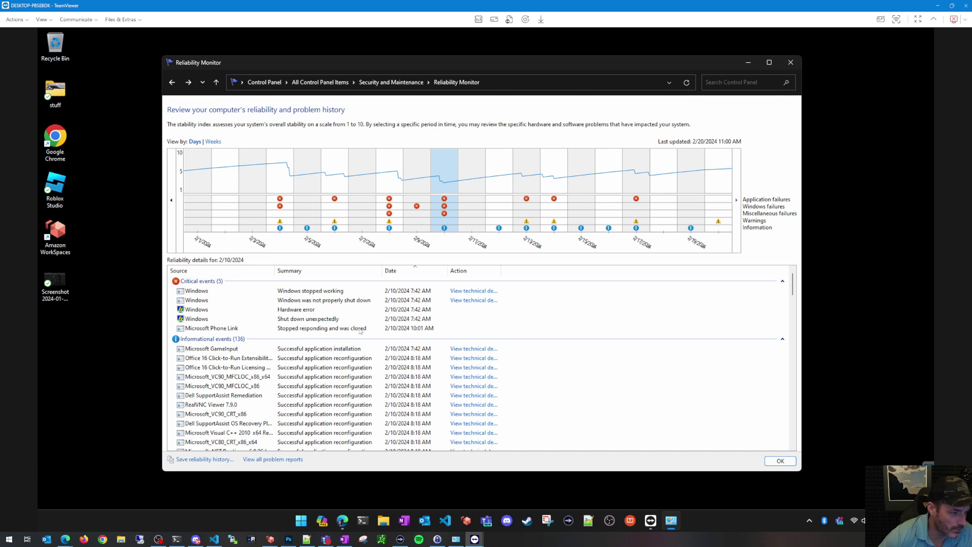
pyautogui.click(228, 331)
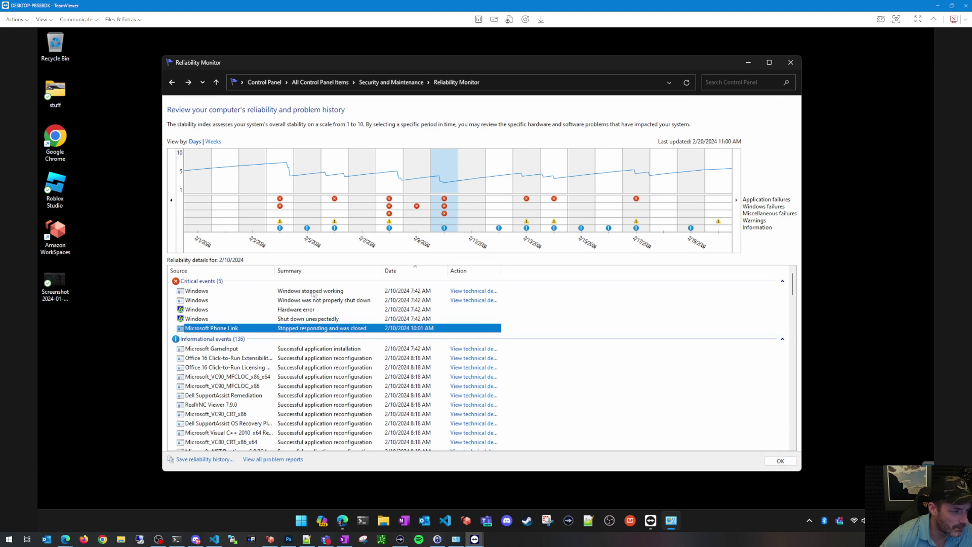
pyautogui.doubleClick(312, 292)
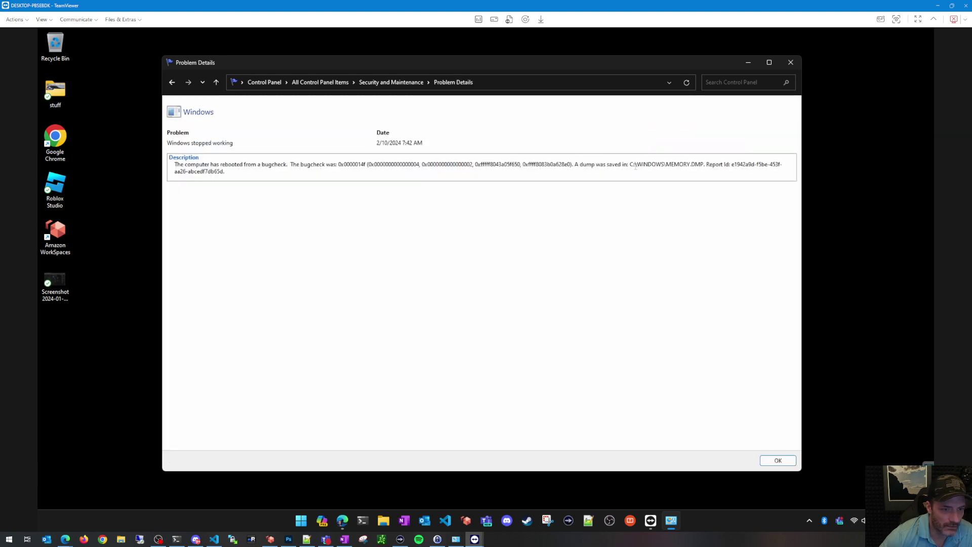
pyautogui.moveTo(630, 164); pyautogui.dragTo(704, 164)
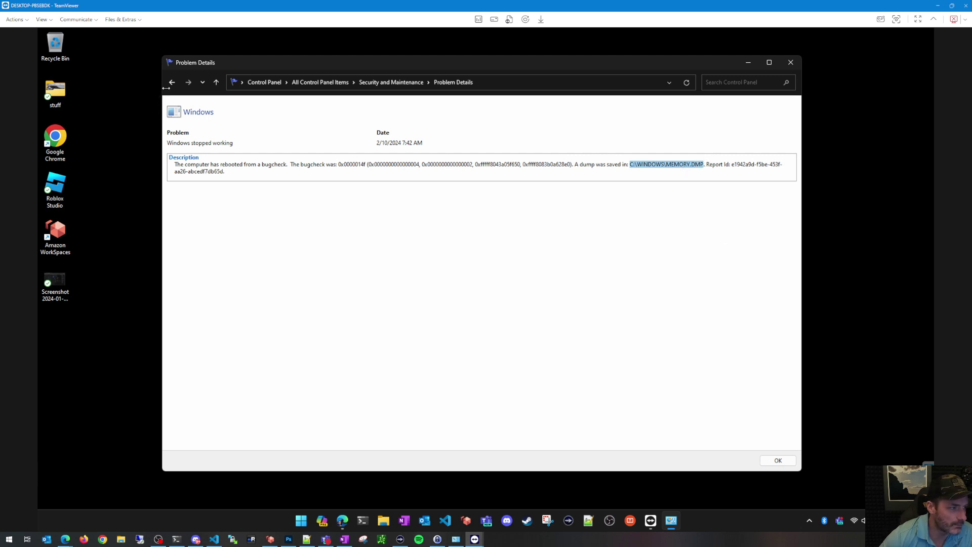
pyautogui.click(172, 83)
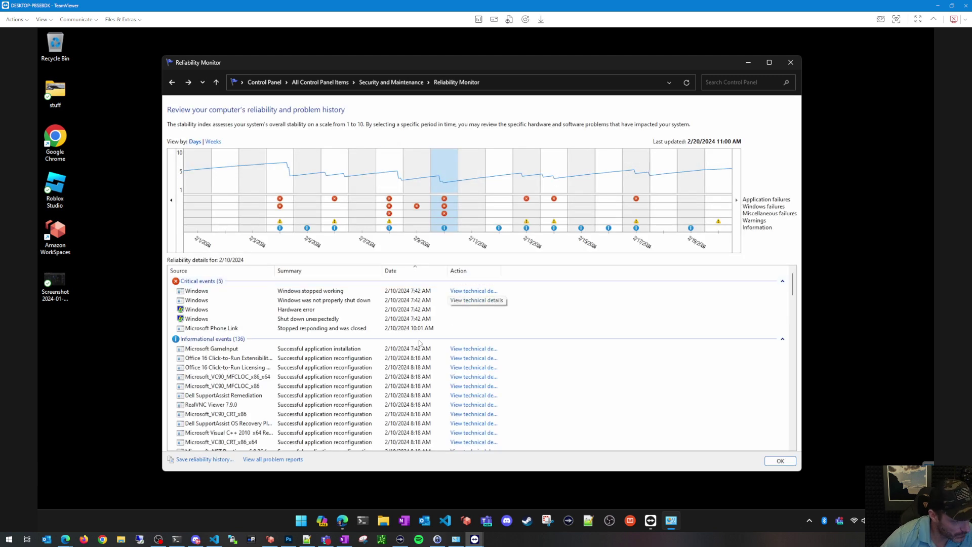
# - Recheck the driver name in the 2/10/2024 hardware error's Bucket ID and go back to the reliability history
pyautogui.doubleClick(305, 311)
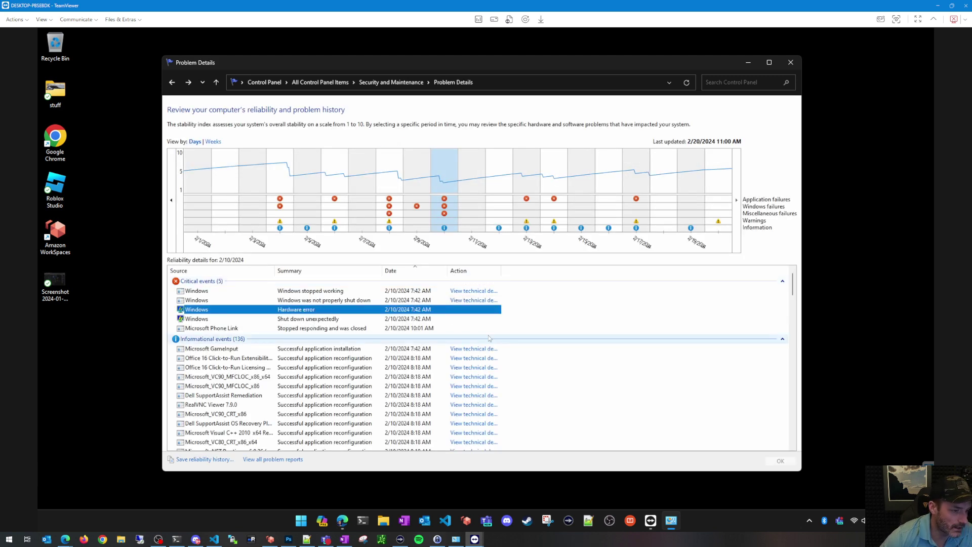
pyautogui.moveTo(333, 276); pyautogui.dragTo(357, 277)
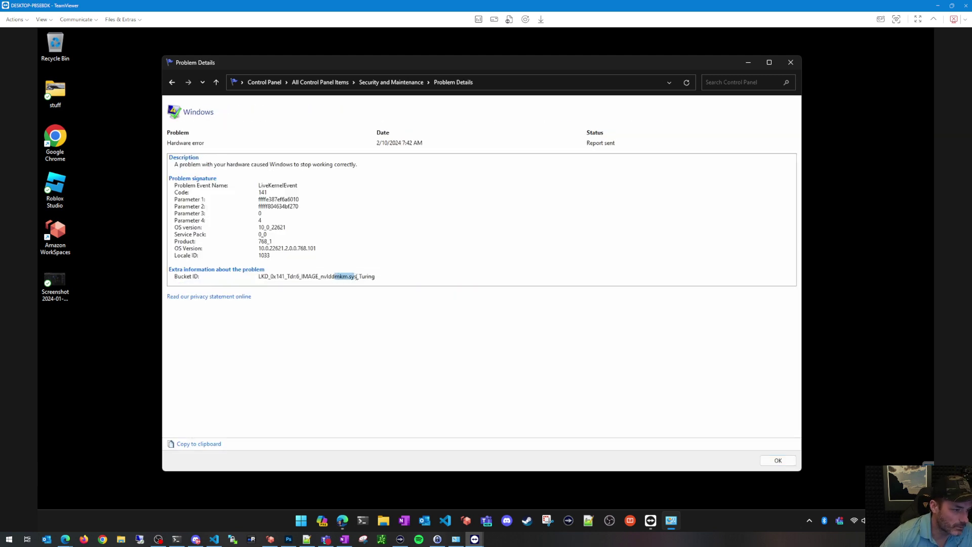
pyautogui.click(172, 82)
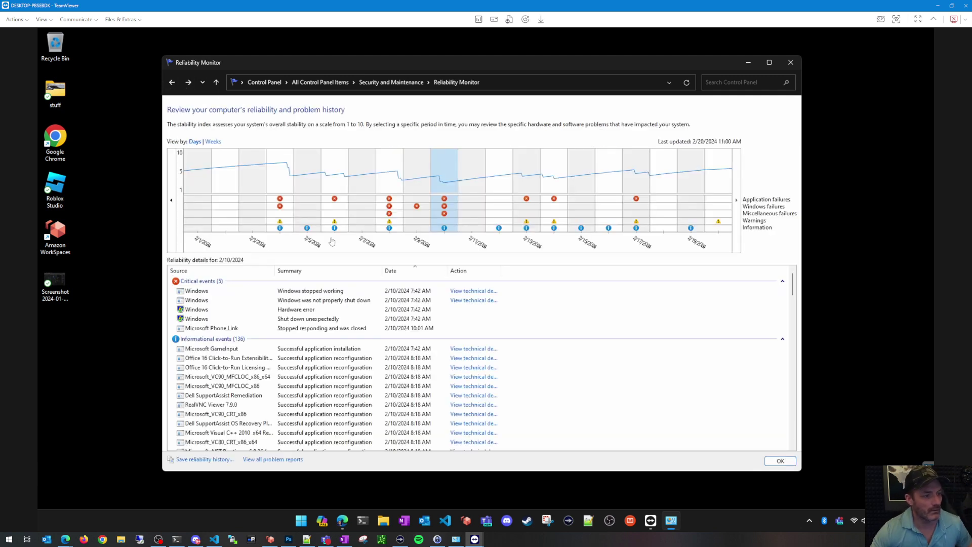
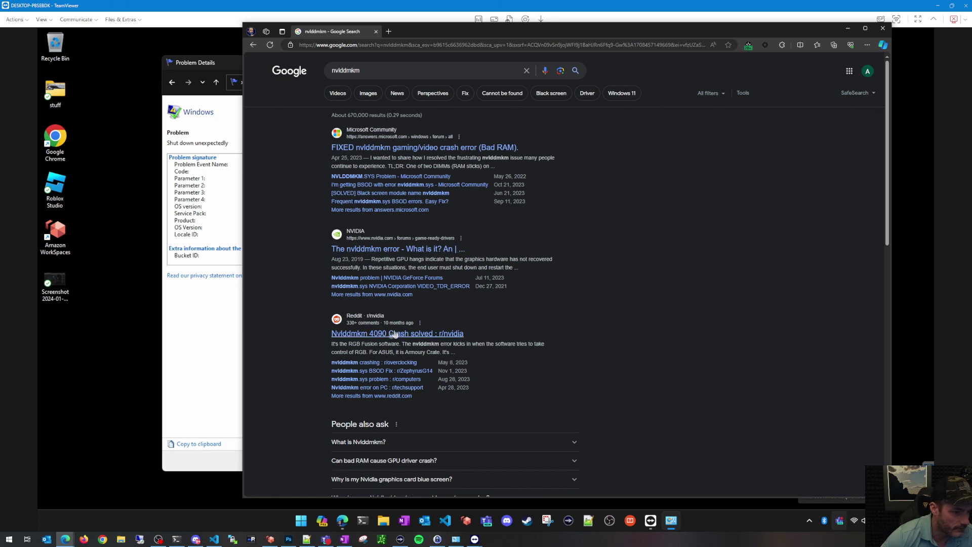
# - Return to the 2/8/2024 BlueScreen problem details, highlight nvlddmkm in the Bucket ID, and go back to the reliability history
pyautogui.click(342, 520)
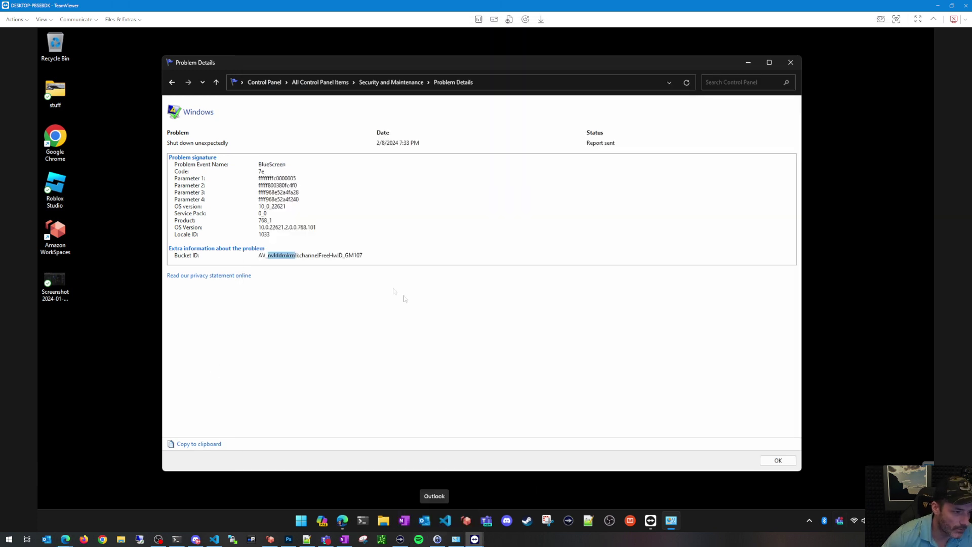
pyautogui.moveTo(270, 255); pyautogui.dragTo(295, 256)
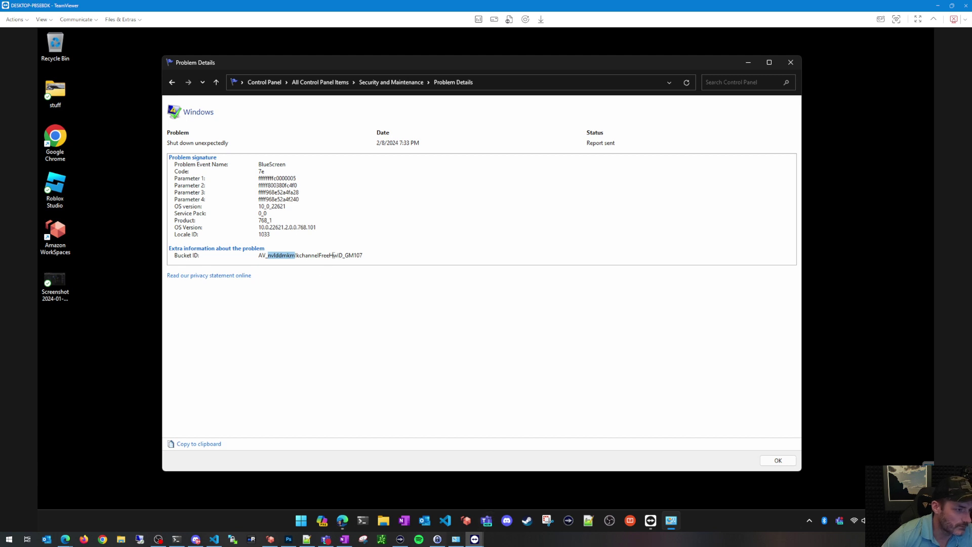
pyautogui.click(172, 82)
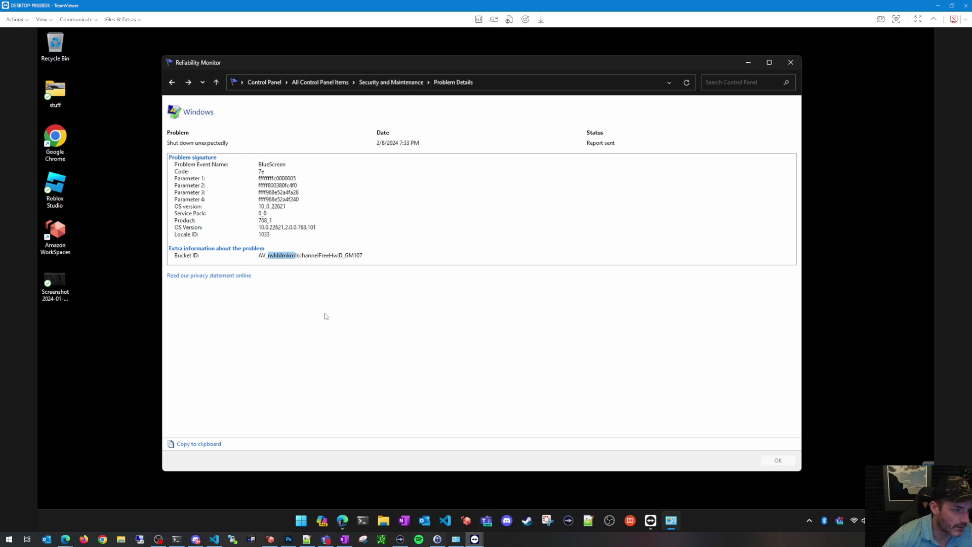
# - Copy dxgkrnl from the Bucket ID of the last 2/8/2024 hardware error and look it up with a Google search in the Edge browser
pyautogui.doubleClick(308, 375)
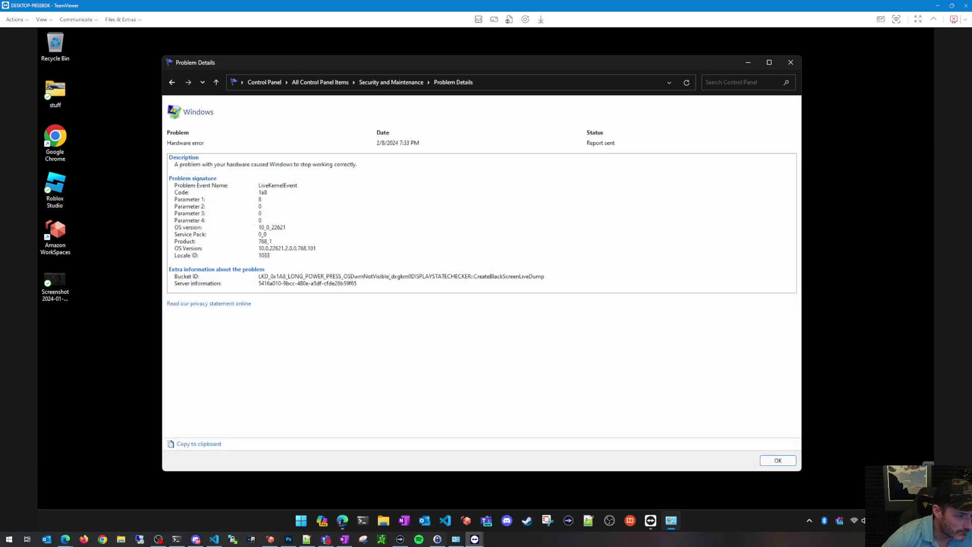
pyautogui.moveTo(391, 276); pyautogui.dragTo(410, 278)
pyautogui.hotkey('ctrl', 'c')
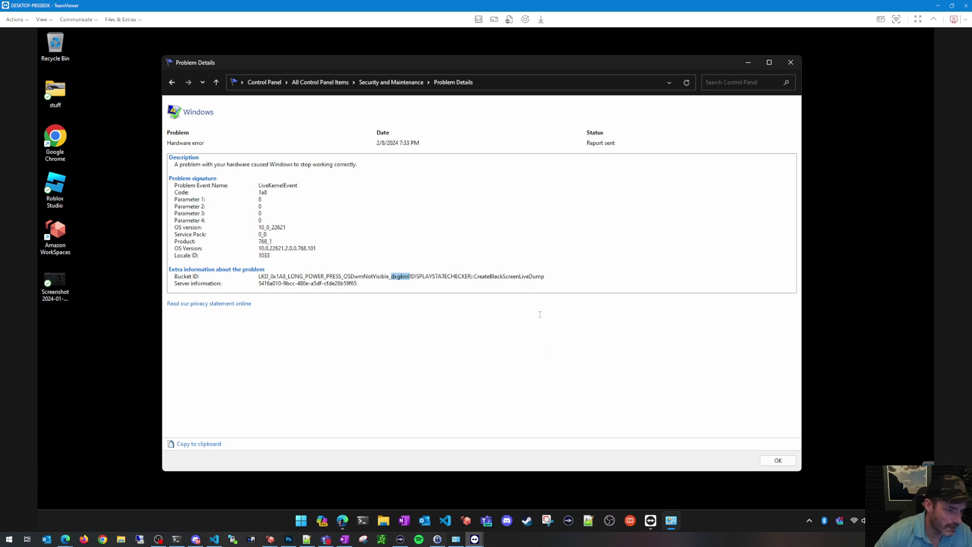
pyautogui.hotkey('alt', 'Tab')
pyautogui.click(434, 62)
pyautogui.hotkey('ctrl', 'a')
pyautogui.hotkey('ctrl', 'v')
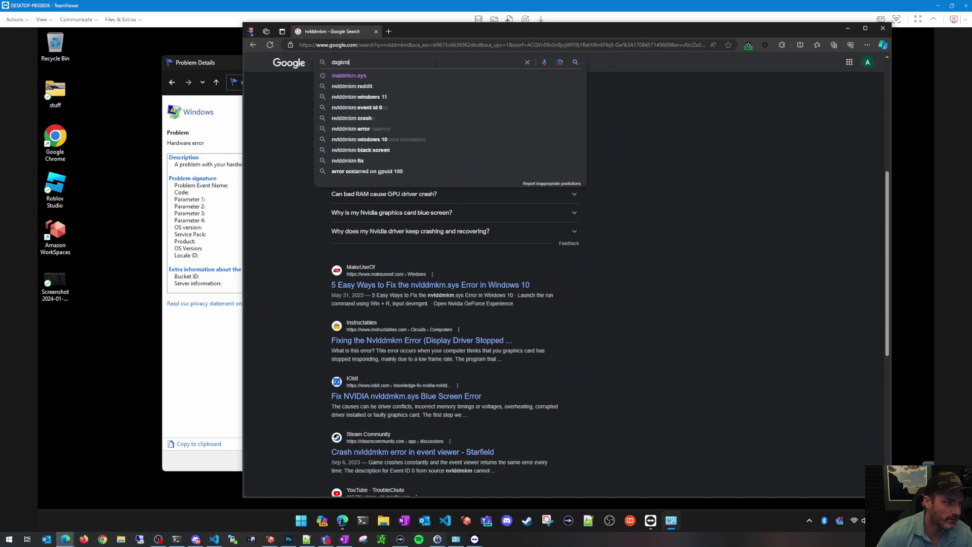
pyautogui.press('Return')
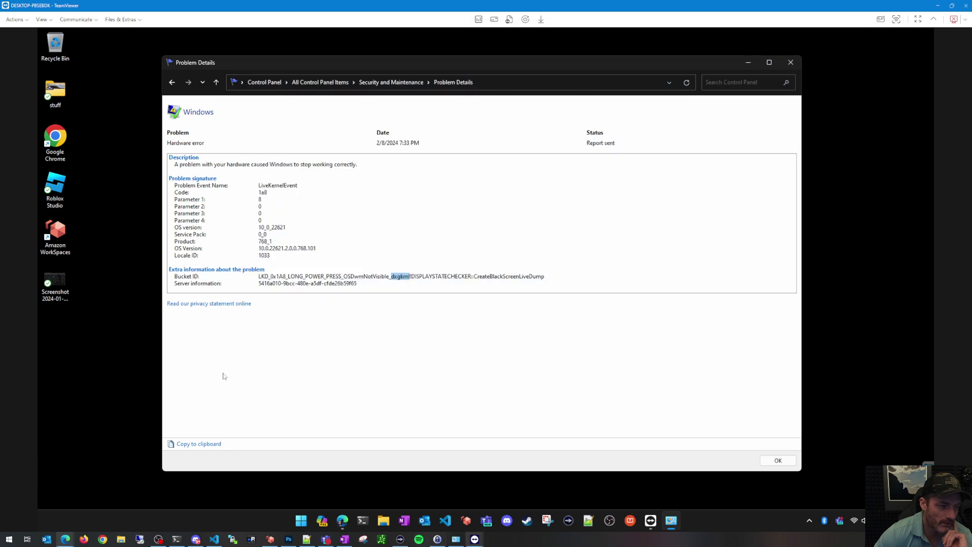
# - Return to the problem details and examine the Bucket IDs of the sixth and fourth 2/8/2024 hardware errors
pyautogui.click(228, 377)
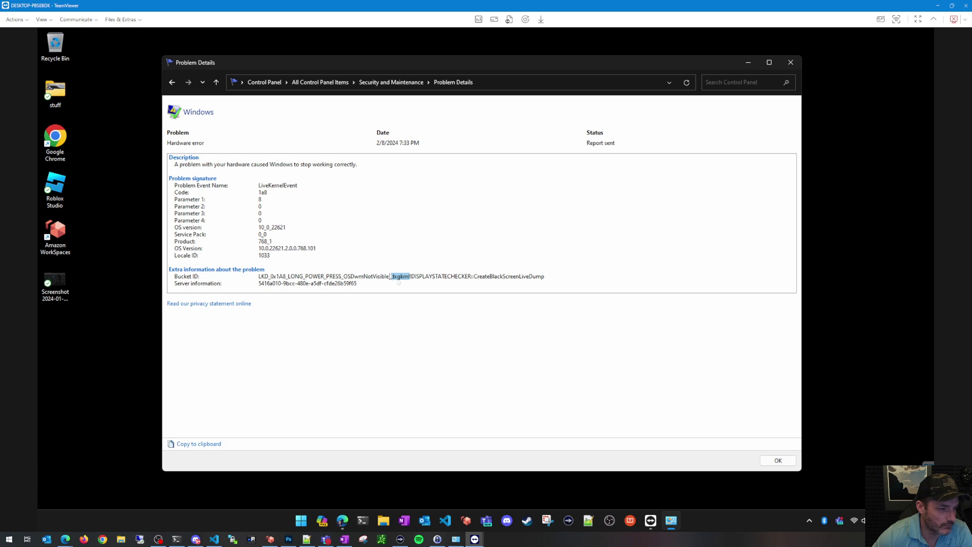
pyautogui.click(172, 82)
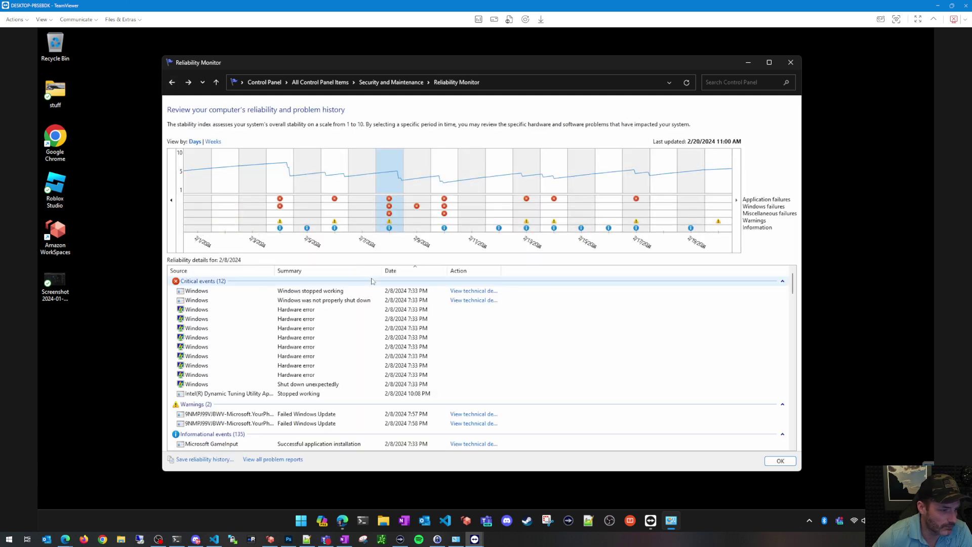
pyautogui.click(310, 358)
pyautogui.doubleClick(311, 358)
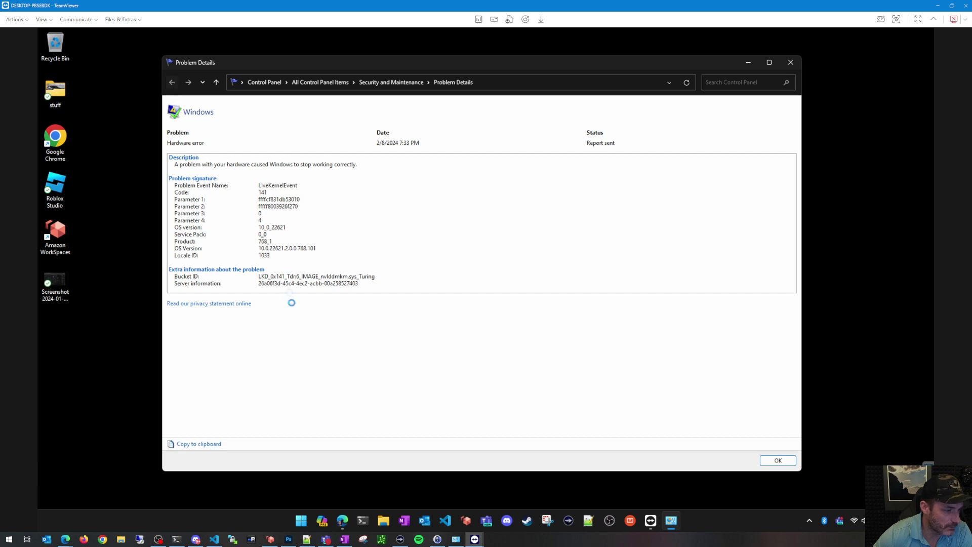
pyautogui.hotkey('alt', 'Left')
pyautogui.doubleClick(303, 338)
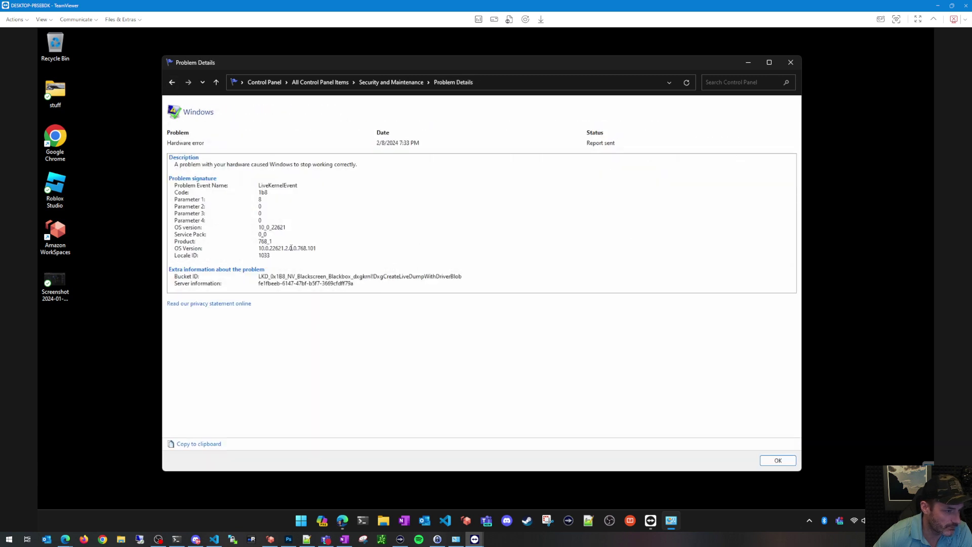
# - Open the third 2/8/2024 hardware error and highlight dxgkrnl and Intel_Blackscreen_Blackbox in its Bucket ID
pyautogui.click(172, 83)
pyautogui.click(313, 327)
pyautogui.doubleClick(313, 327)
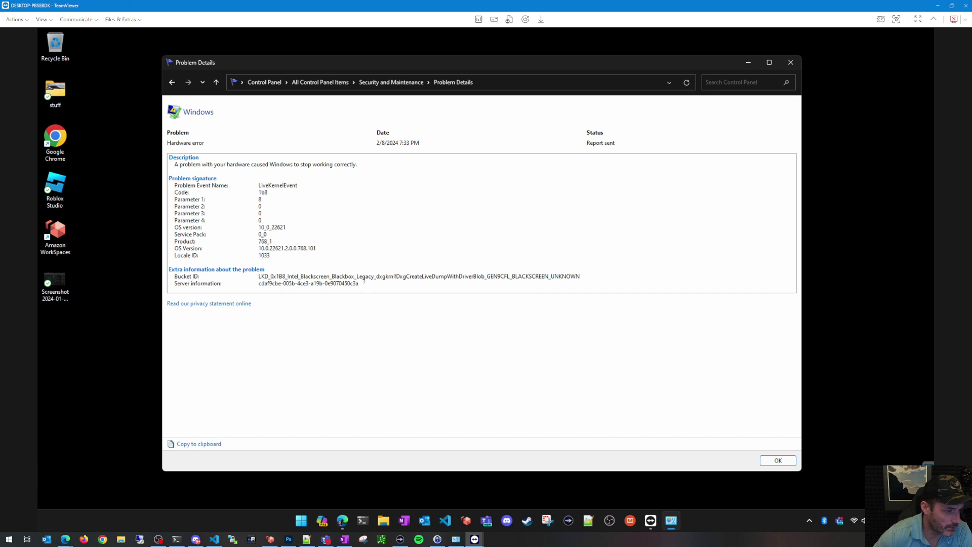
pyautogui.moveTo(378, 277); pyautogui.dragTo(396, 278)
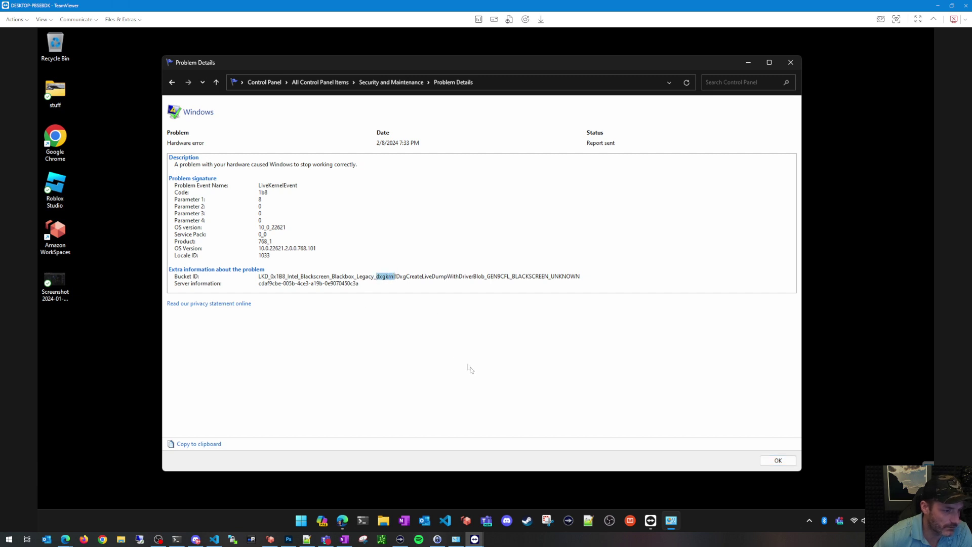
pyautogui.moveTo(287, 277); pyautogui.dragTo(355, 276)
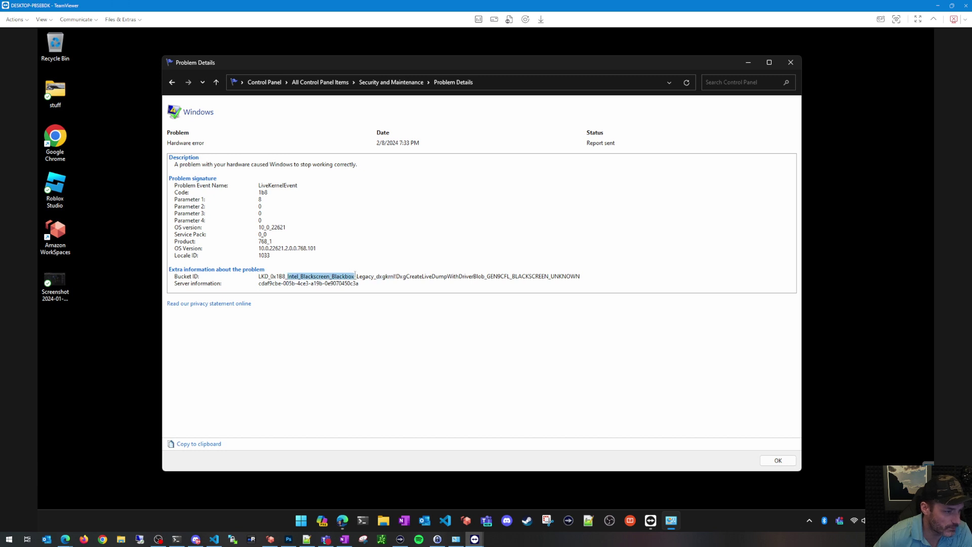
# - Open the second 2/8/2024 hardware error and highlight its Bucket ID from the Intel_Blackscreen_Blackbox part through the dxgkrnl driver name
pyautogui.click(172, 82)
pyautogui.doubleClick(308, 319)
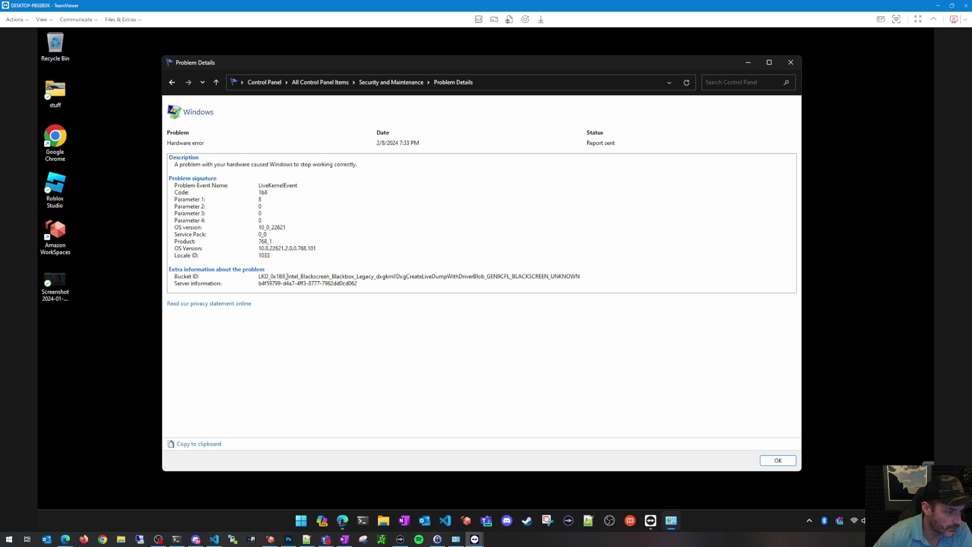
pyautogui.moveTo(287, 276); pyautogui.dragTo(354, 275)
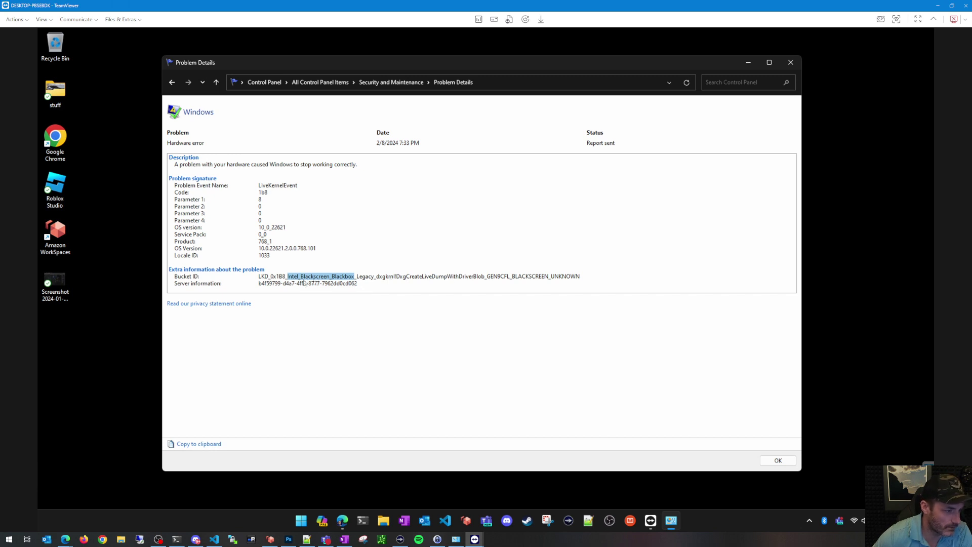
pyautogui.moveTo(271, 277); pyautogui.dragTo(397, 276)
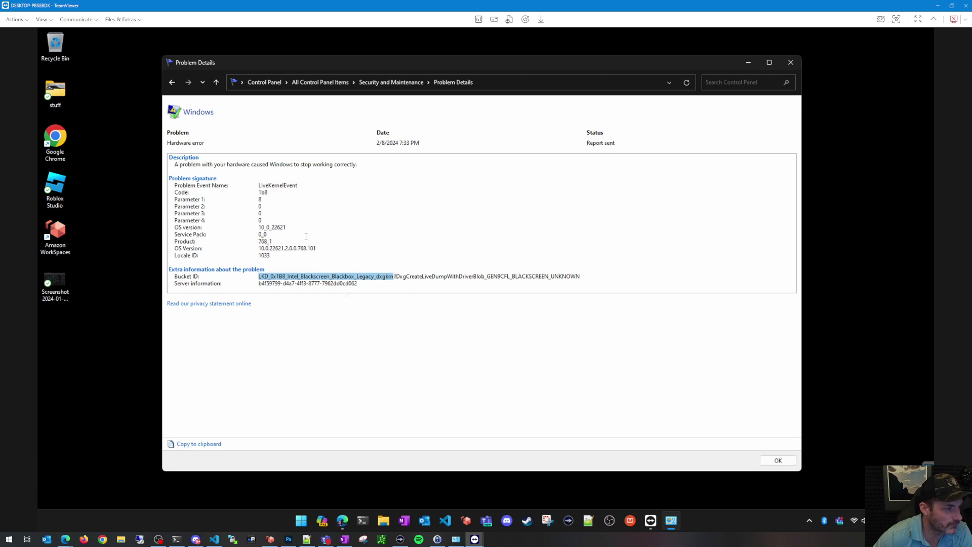
# - Copy IntcAudioBus.sys from the first 2/8/2024 hardware error's Bucket ID and look it up with a Google search in the Edge browser
pyautogui.click(173, 82)
pyautogui.doubleClick(334, 310)
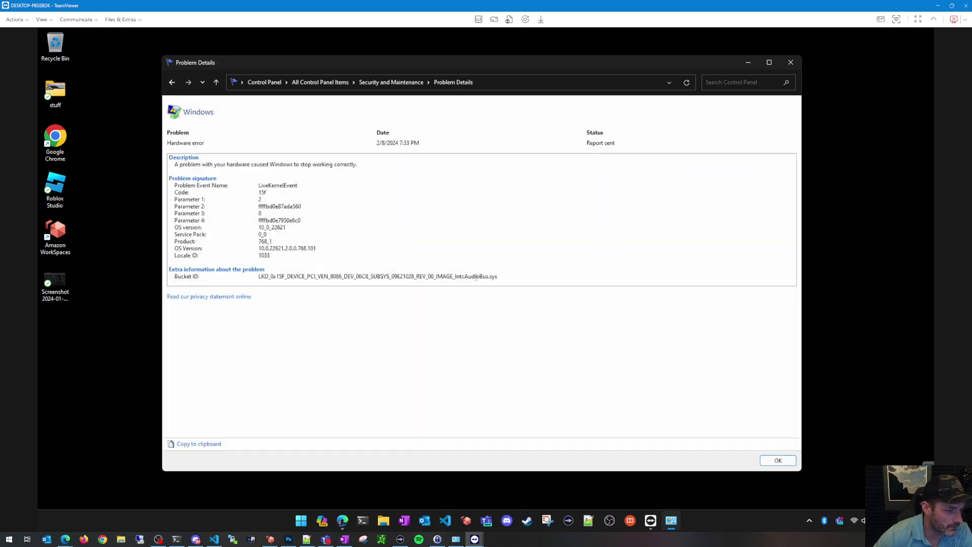
pyautogui.moveTo(456, 277); pyautogui.dragTo(511, 299)
pyautogui.hotkey('ctrl', 'c')
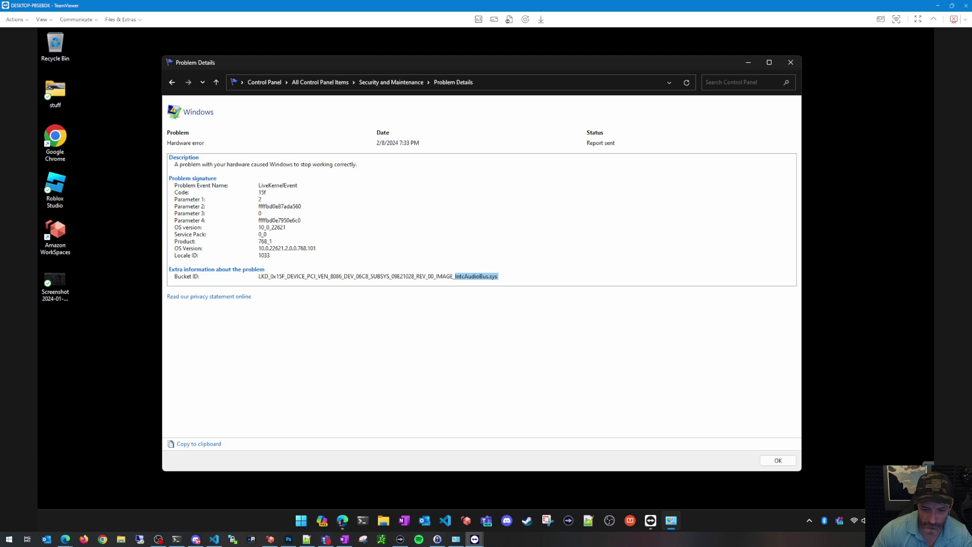
pyautogui.hotkey('alt', 'Tab')
pyautogui.click(467, 72)
pyautogui.hotkey('ctrl', 'a')
pyautogui.hotkey('ctrl', 'v')
pyautogui.press('Return')
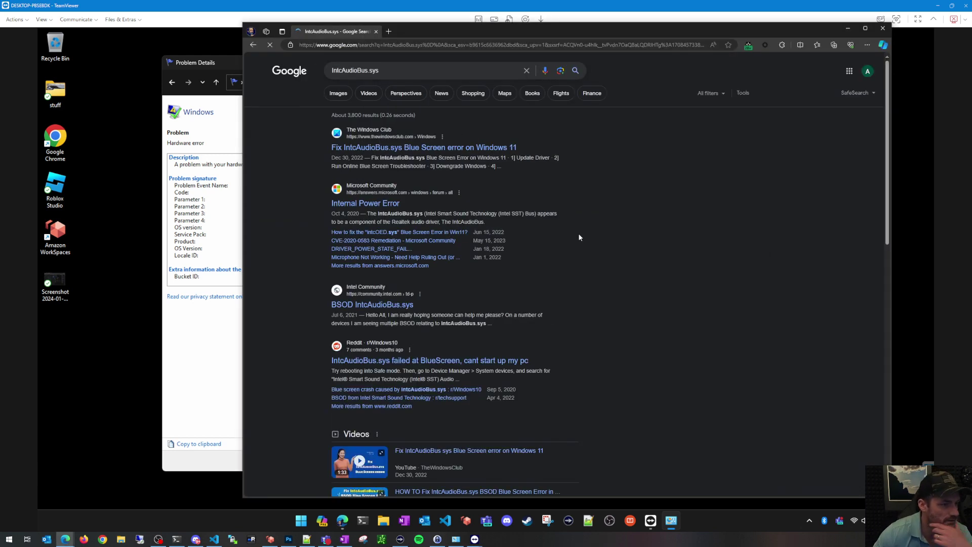
# - Highlight the Intel SST Bus and Realtek audio driver wording in the Microsoft Community result, and IntcAudioBus in the error's Bucket ID
pyautogui.moveTo(437, 214); pyautogui.dragTo(535, 213)
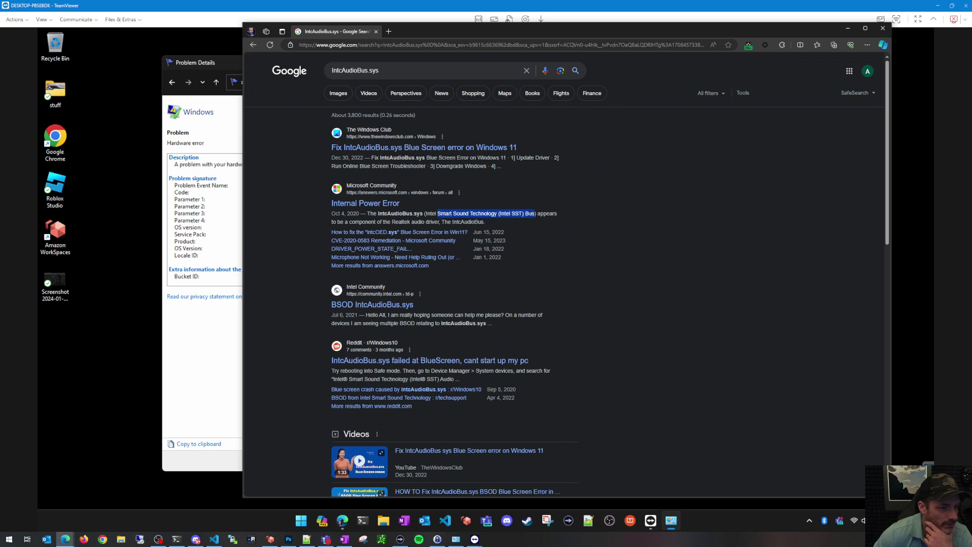
pyautogui.moveTo(392, 221); pyautogui.dragTo(440, 222)
pyautogui.click(532, 297)
pyautogui.click(205, 378)
pyautogui.moveTo(474, 278); pyautogui.dragTo(482, 280)
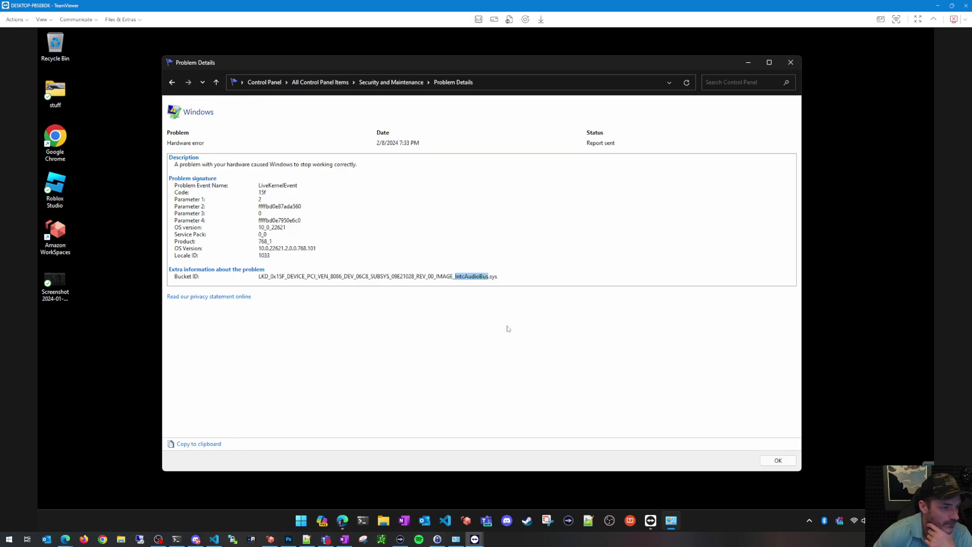
# - Reopen the last 2/8/2024 hardware error to read its LONG_POWER_PRESS Bucket ID, and return to the reliability history
pyautogui.click(172, 83)
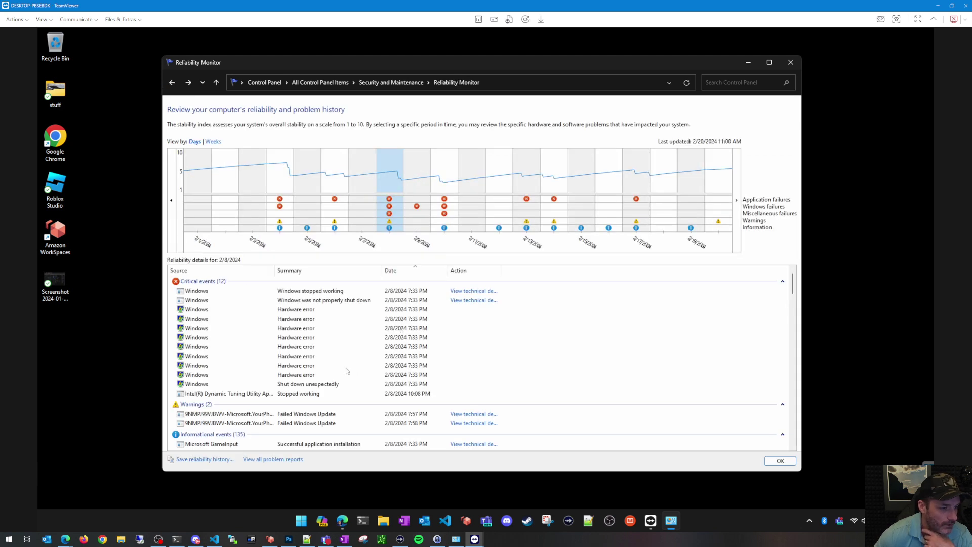
pyautogui.click(297, 367)
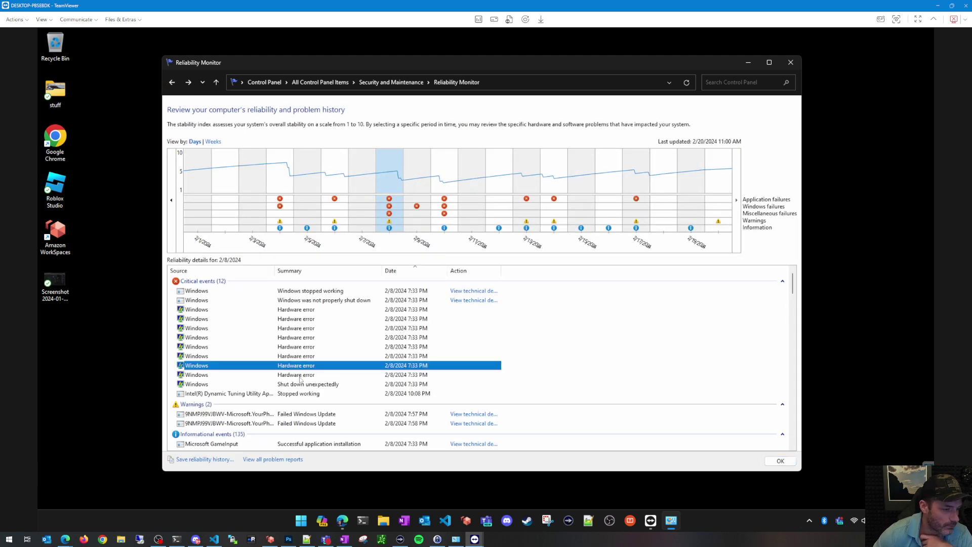
pyautogui.doubleClick(300, 377)
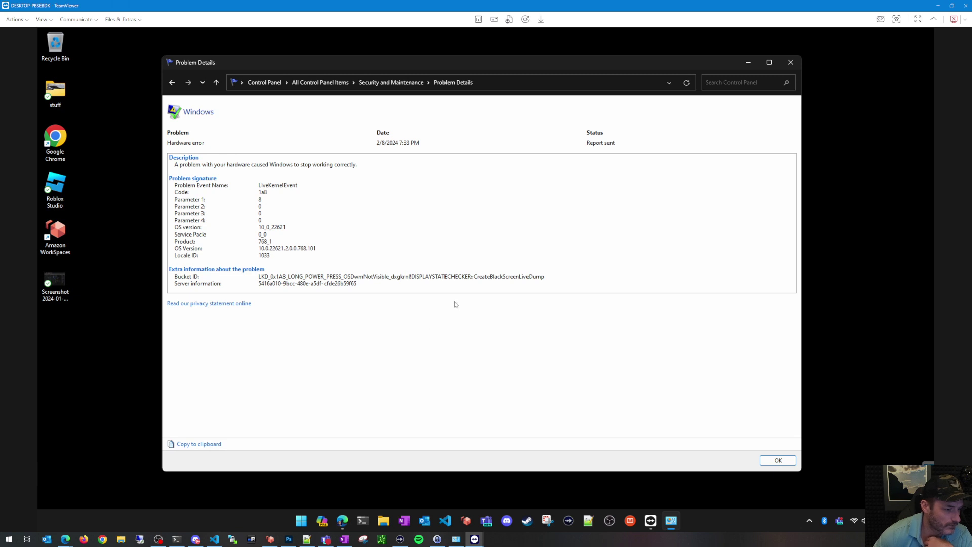
pyautogui.click(172, 82)
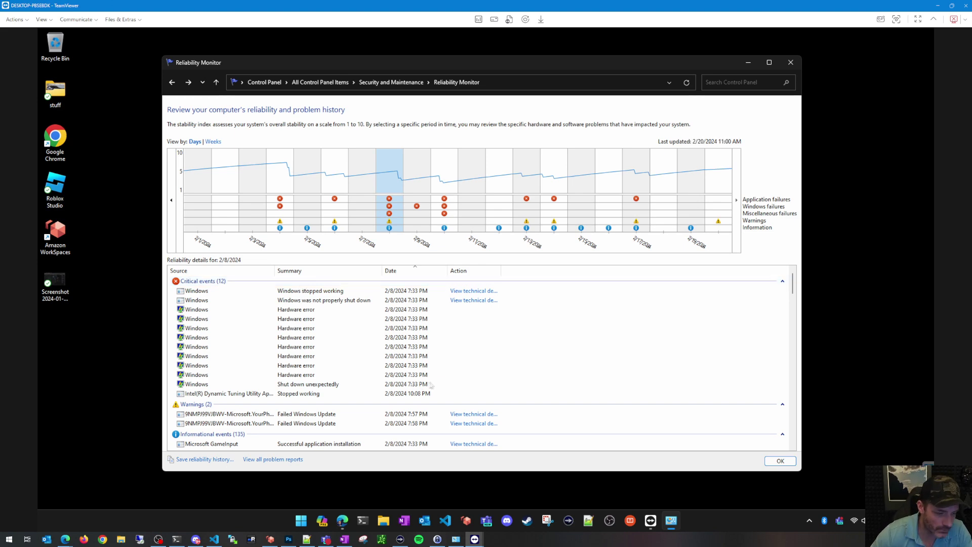
# - Compare the events listed for 2/8/2024 and 2/10/2024 in the reliability chart, ending on 2/8/2024
pyautogui.scroll(-5, 456, 385)
pyautogui.scroll(5, 564, 389)
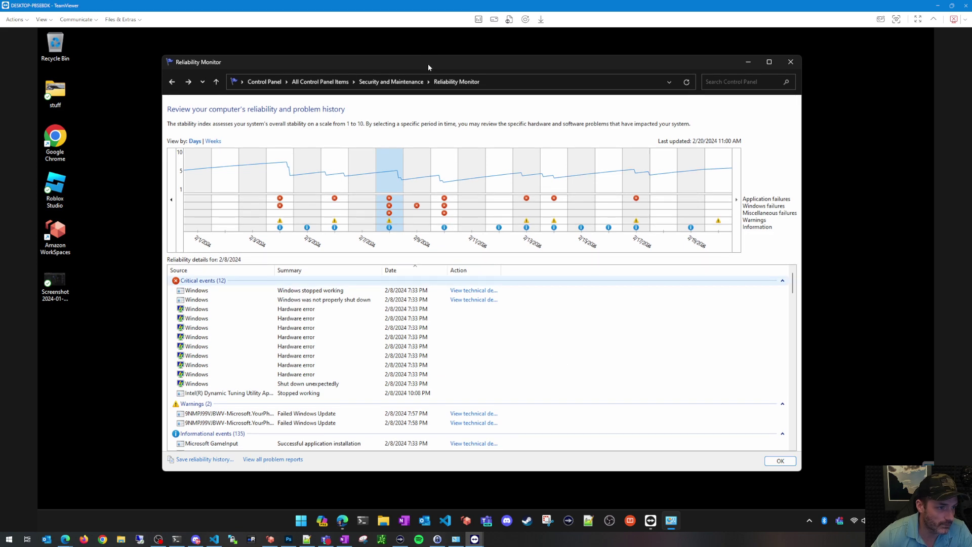
pyautogui.moveTo(427, 64); pyautogui.dragTo(414, 61)
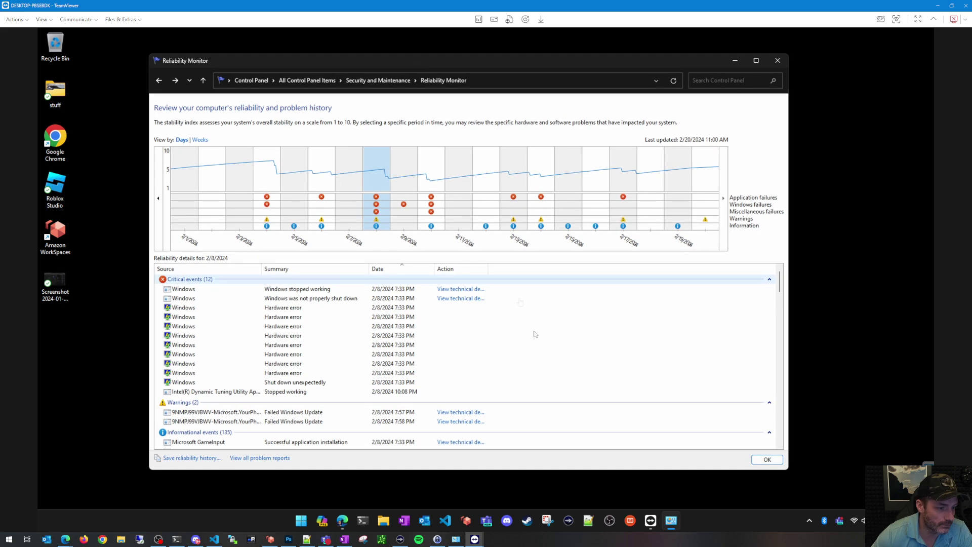
pyautogui.click(440, 219)
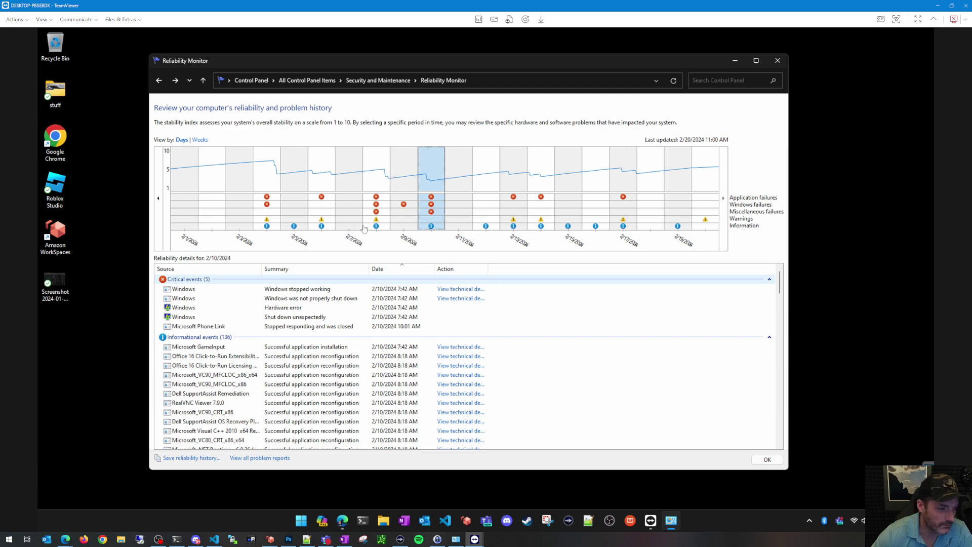
pyautogui.click(377, 218)
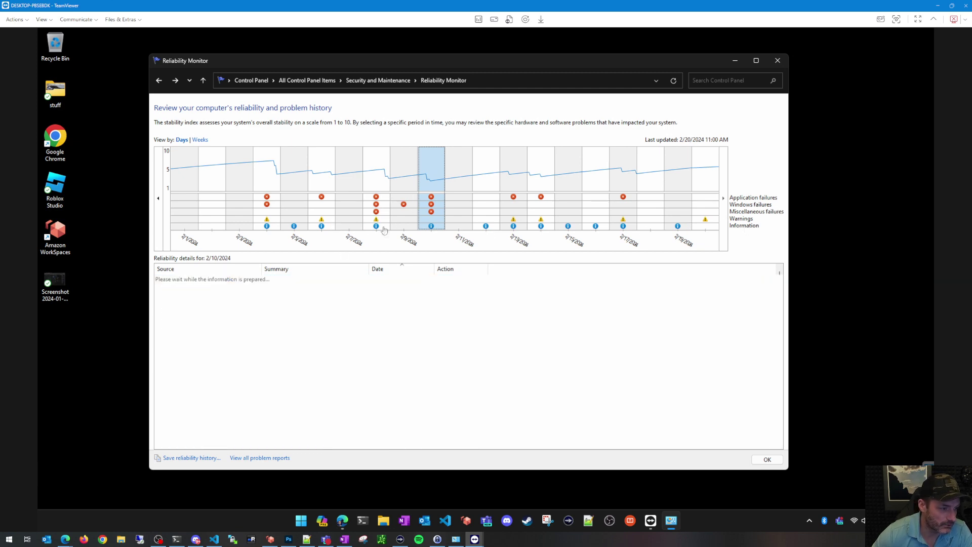
# - Examine the 2/8/2024 failed Windows updates and informational events against the times of that day's hardware errors
pyautogui.scroll(-2, 326, 383)
pyautogui.click(302, 360)
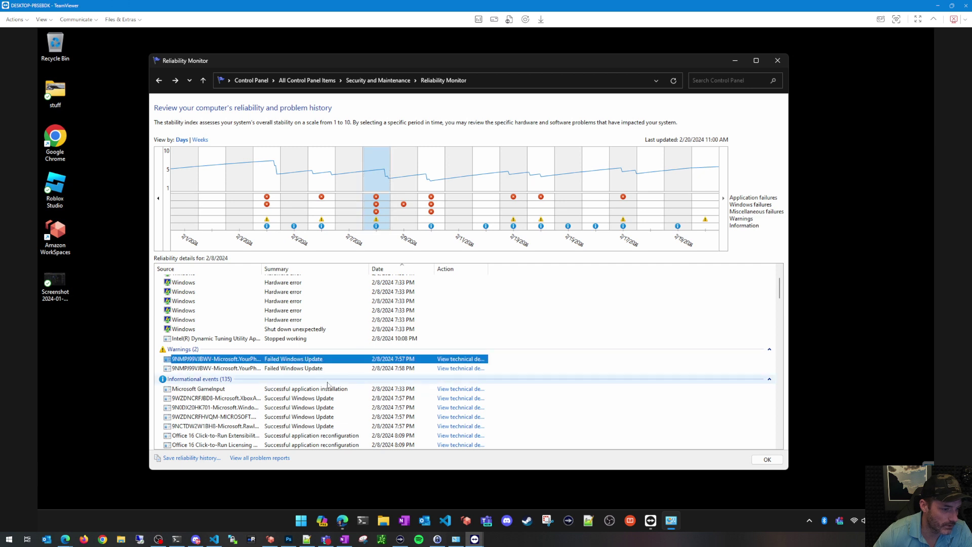
pyautogui.scroll(2, 313, 385)
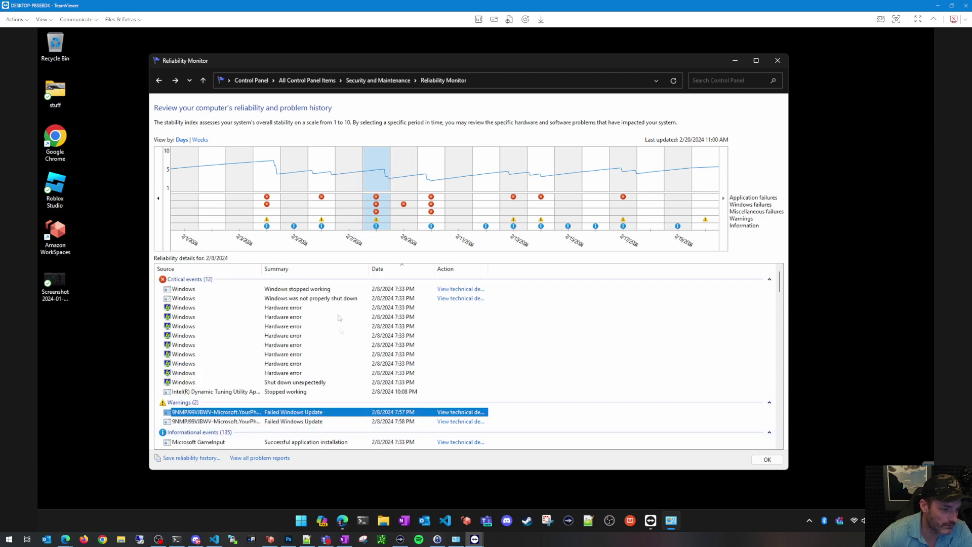
pyautogui.click(398, 422)
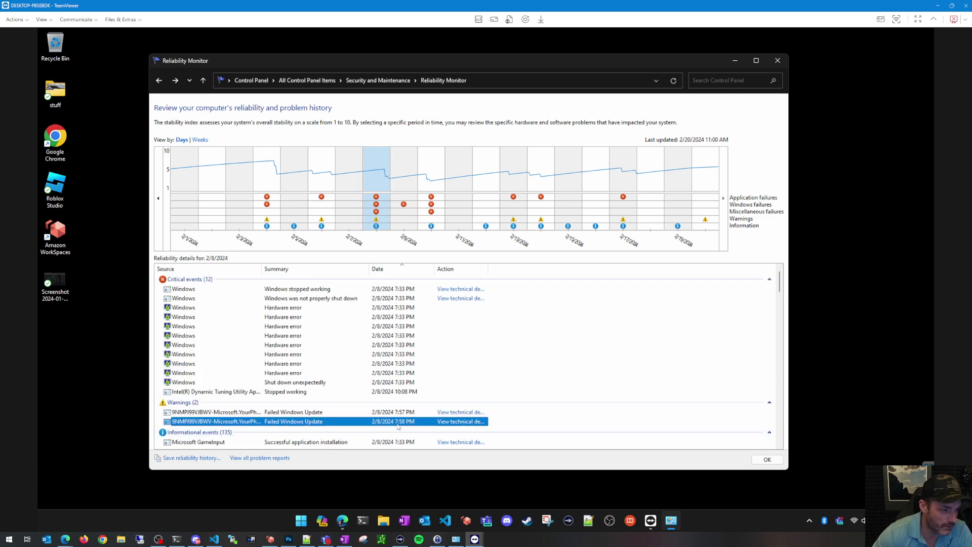
pyautogui.click(391, 336)
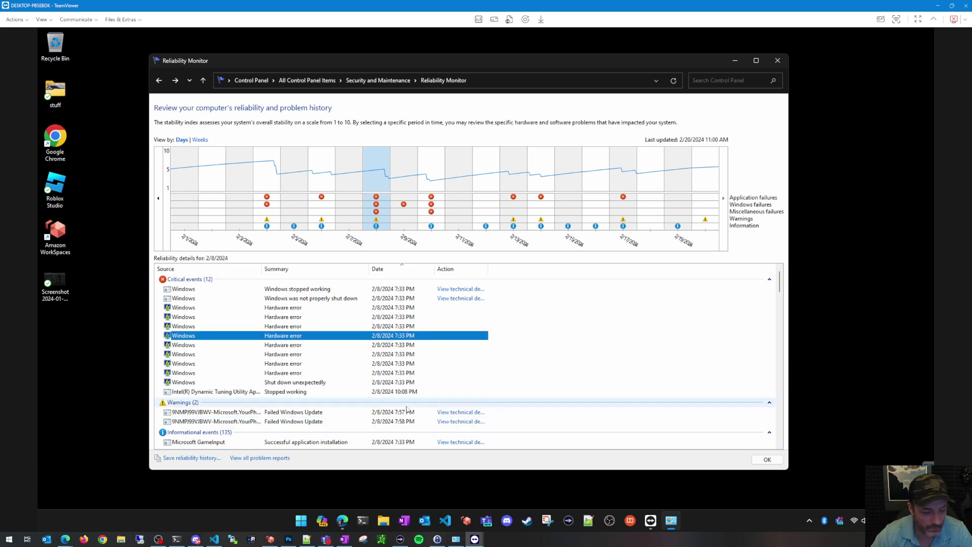
pyautogui.scroll(-3, 511, 361)
pyautogui.scroll(-5, 518, 361)
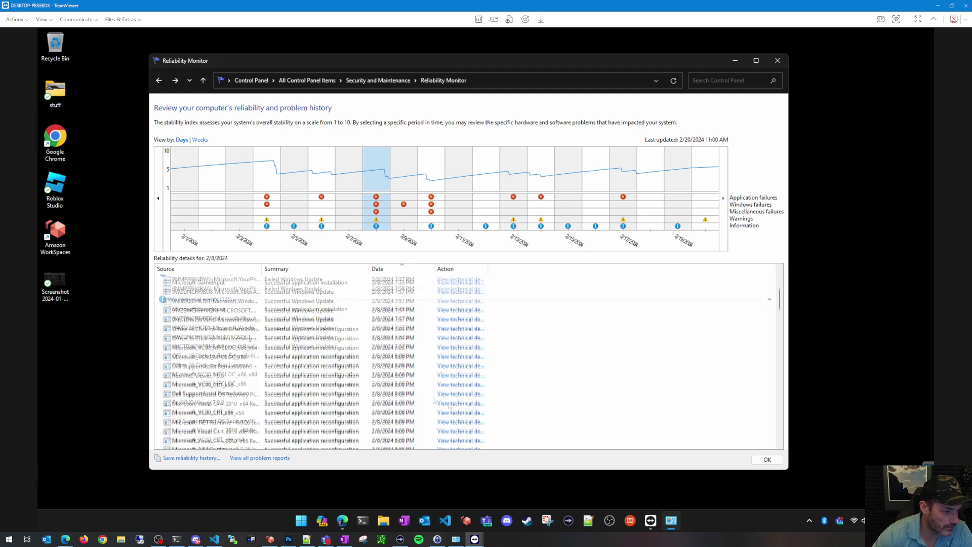
pyautogui.scroll(10, 572, 425)
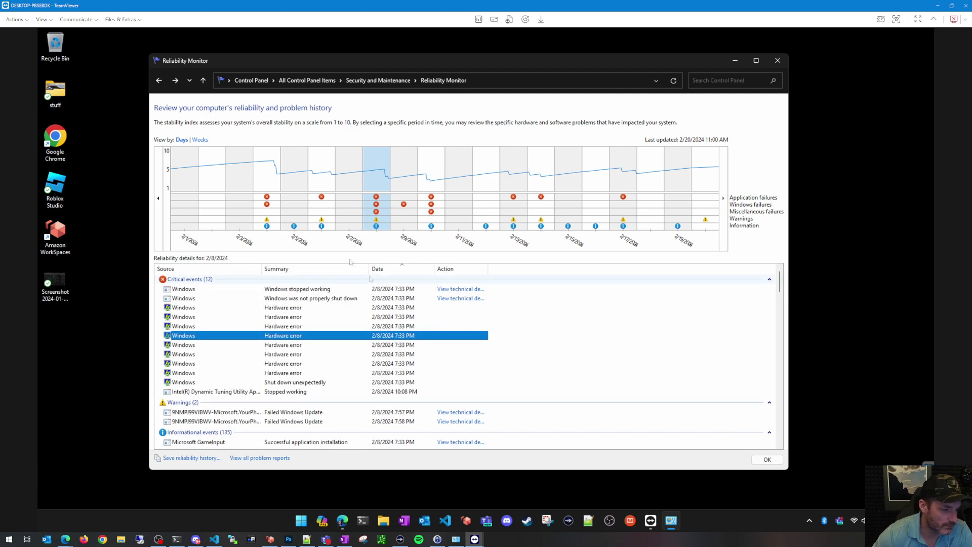